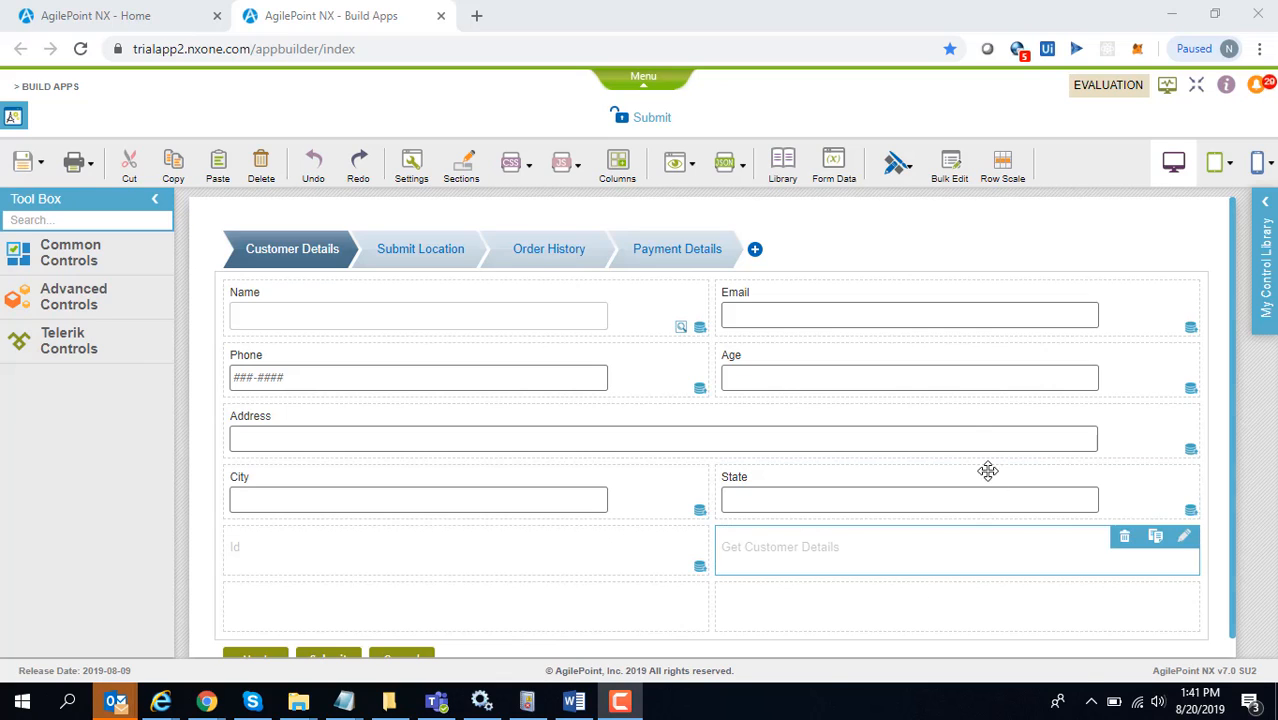
# - Review the shared CSS files available to the Submit form, closing the list without choosing one
pyautogui.click(511, 163)
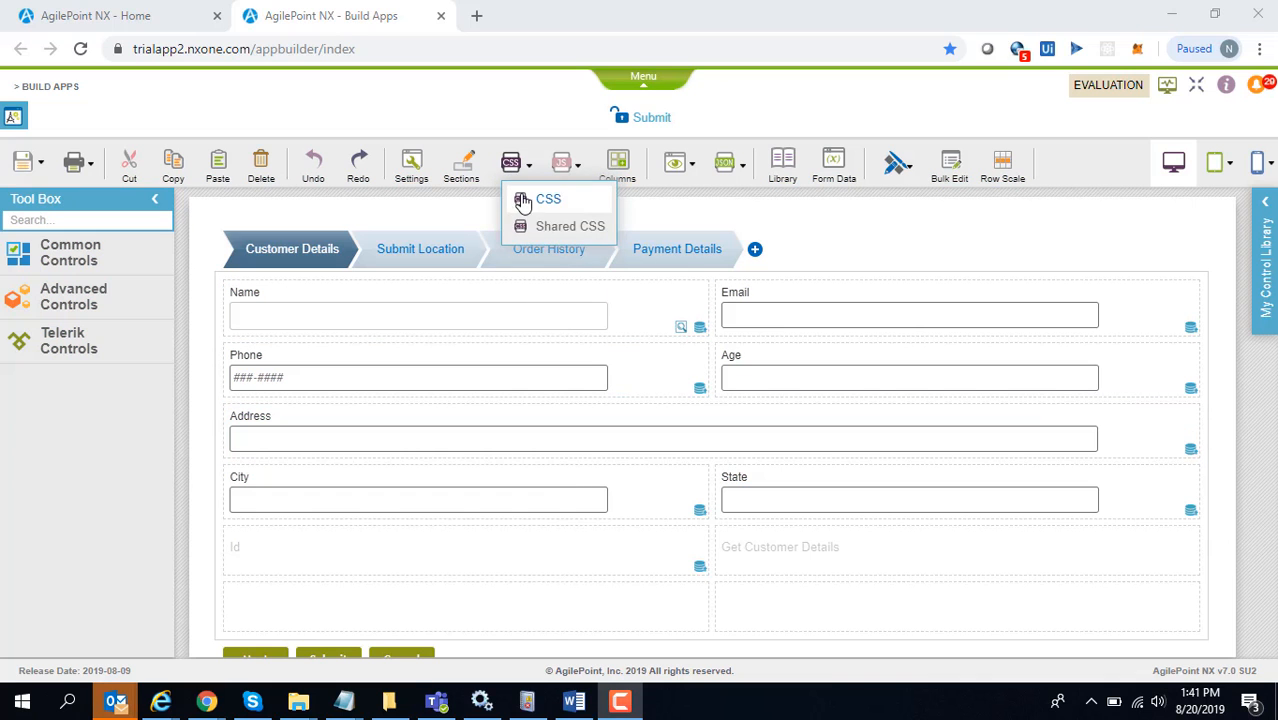
pyautogui.click(552, 231)
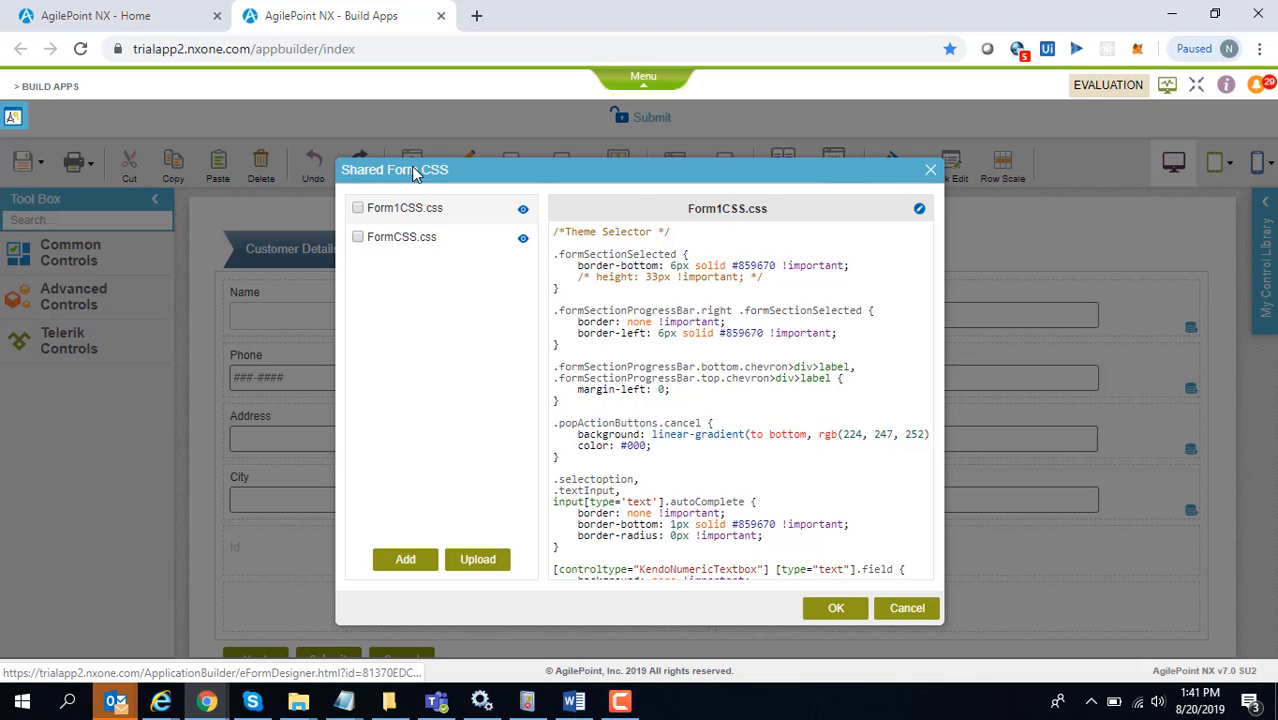
pyautogui.click(932, 171)
# - Open the Build Apps Form Designer settings in the portal's settings area
pyautogui.click(85, 16)
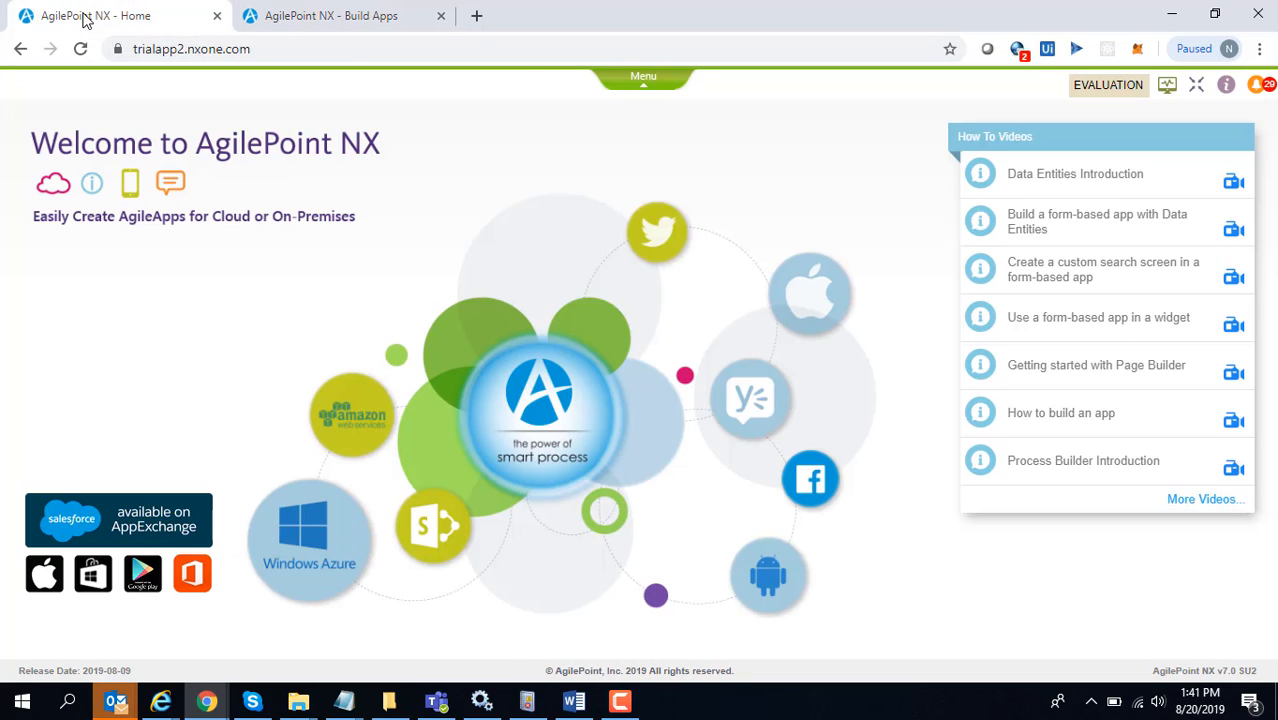
pyautogui.click(643, 78)
pyautogui.click(938, 110)
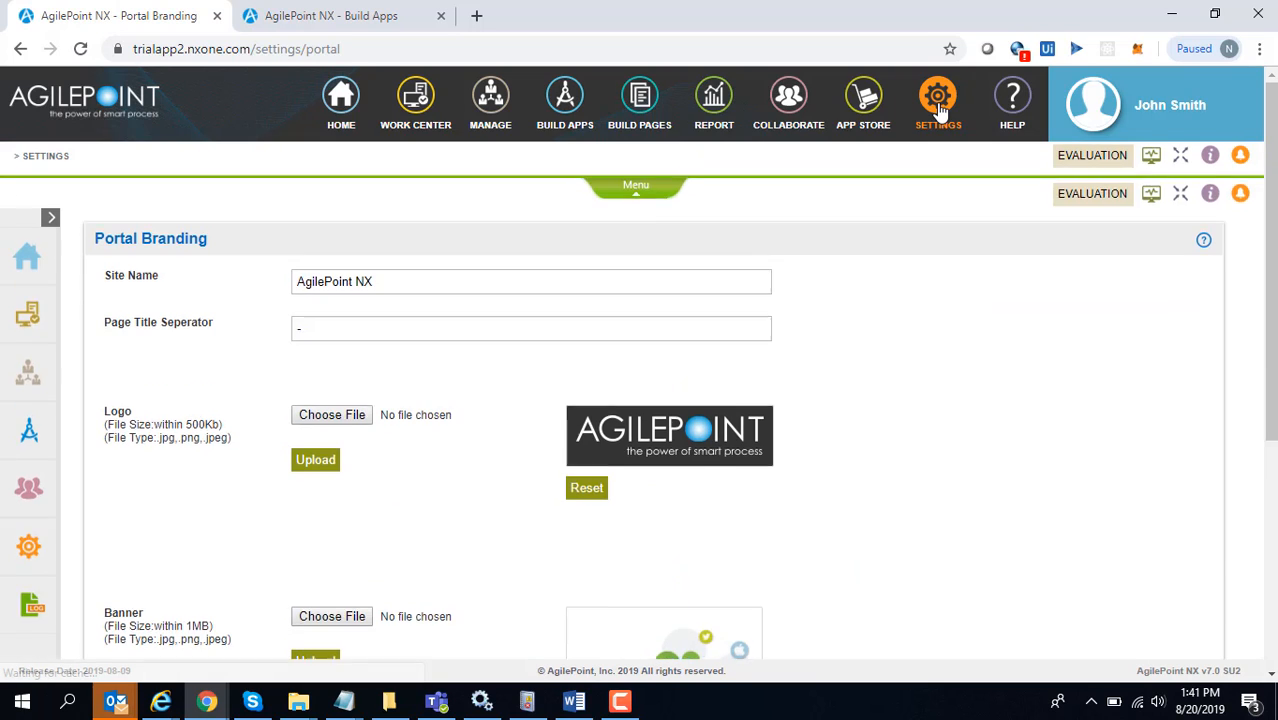
pyautogui.moveTo(24, 330)
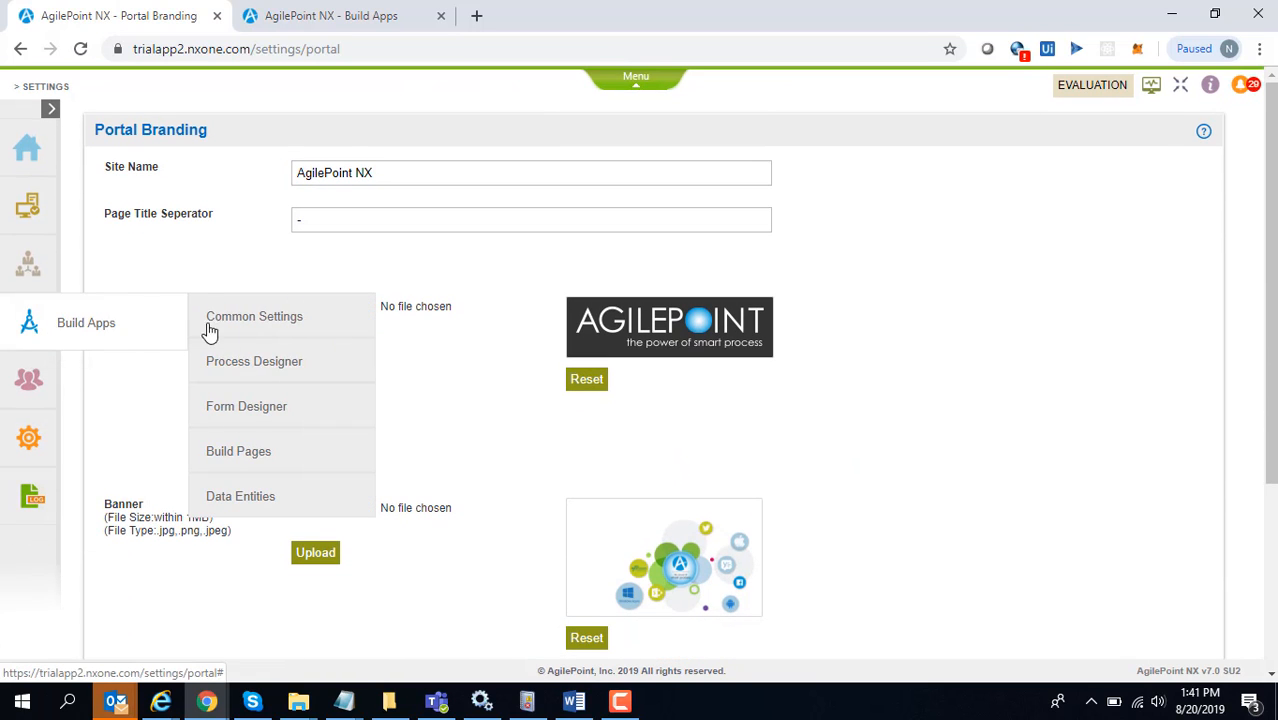
pyautogui.click(272, 416)
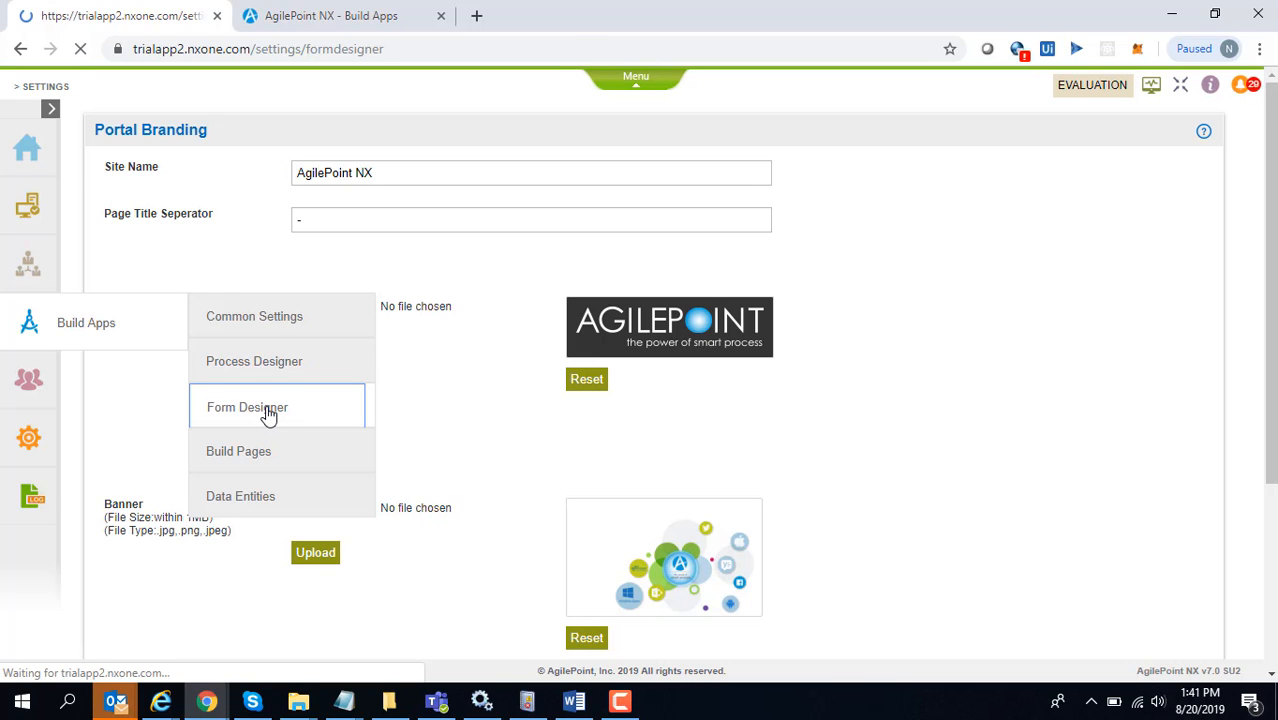
# - Set applying Global CSS by default to forms created before 7.0 SU2 to No
pyautogui.scroll(-1, 1175, 463)
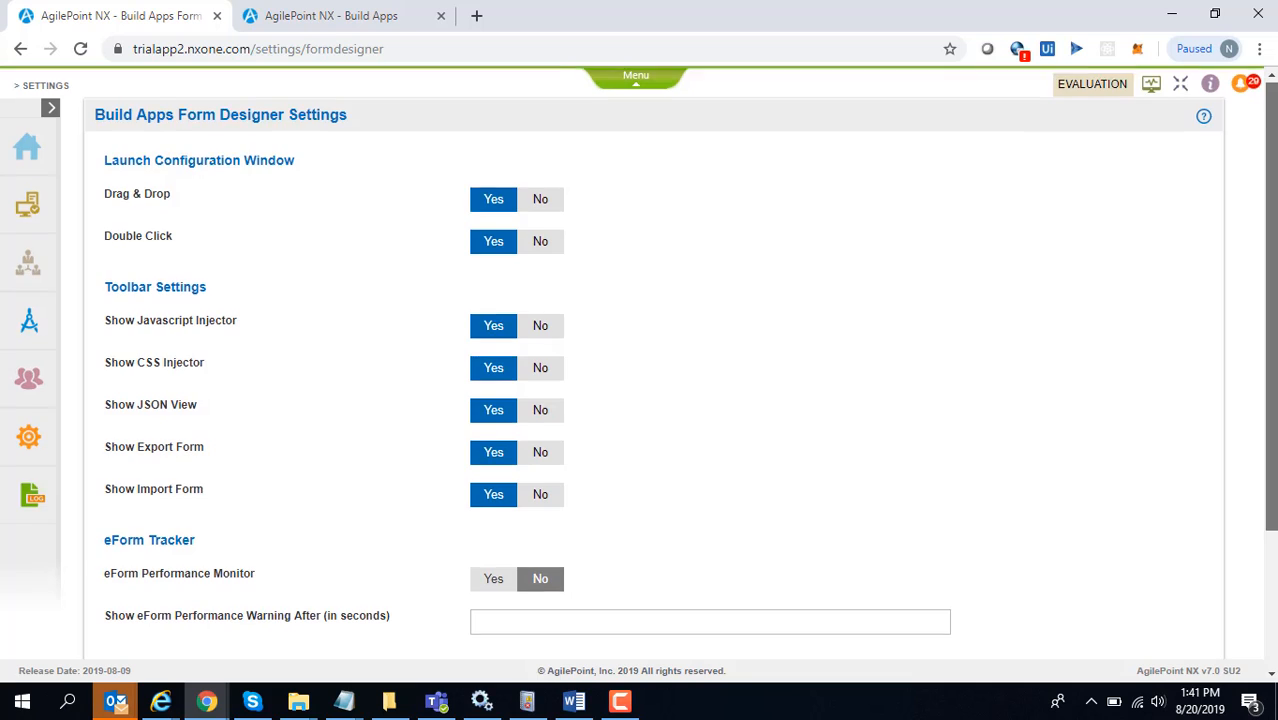
pyautogui.scroll(-2, 1175, 463)
pyautogui.moveTo(1271, 424); pyautogui.dragTo(1271, 443)
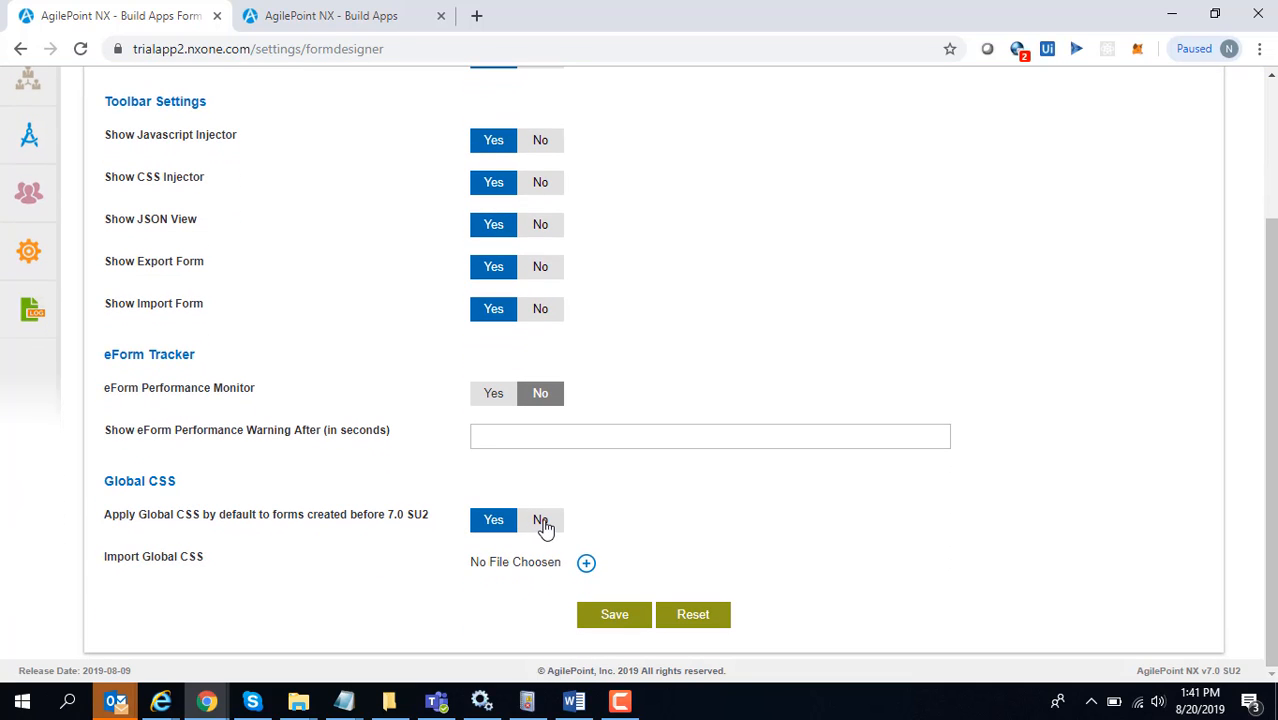
pyautogui.click(544, 523)
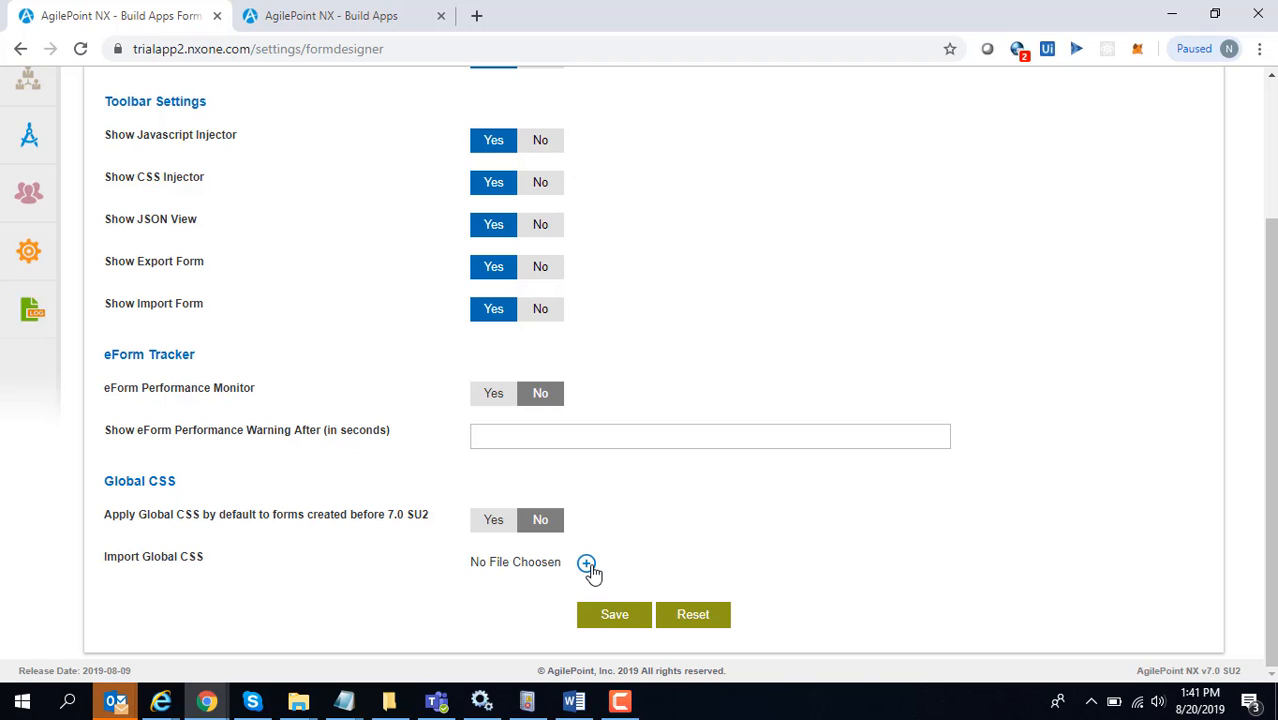
# - Import AgilePoint.Astrid.css as the Global CSS under the filename Astrid and save the Form Designer settings
pyautogui.click(587, 565)
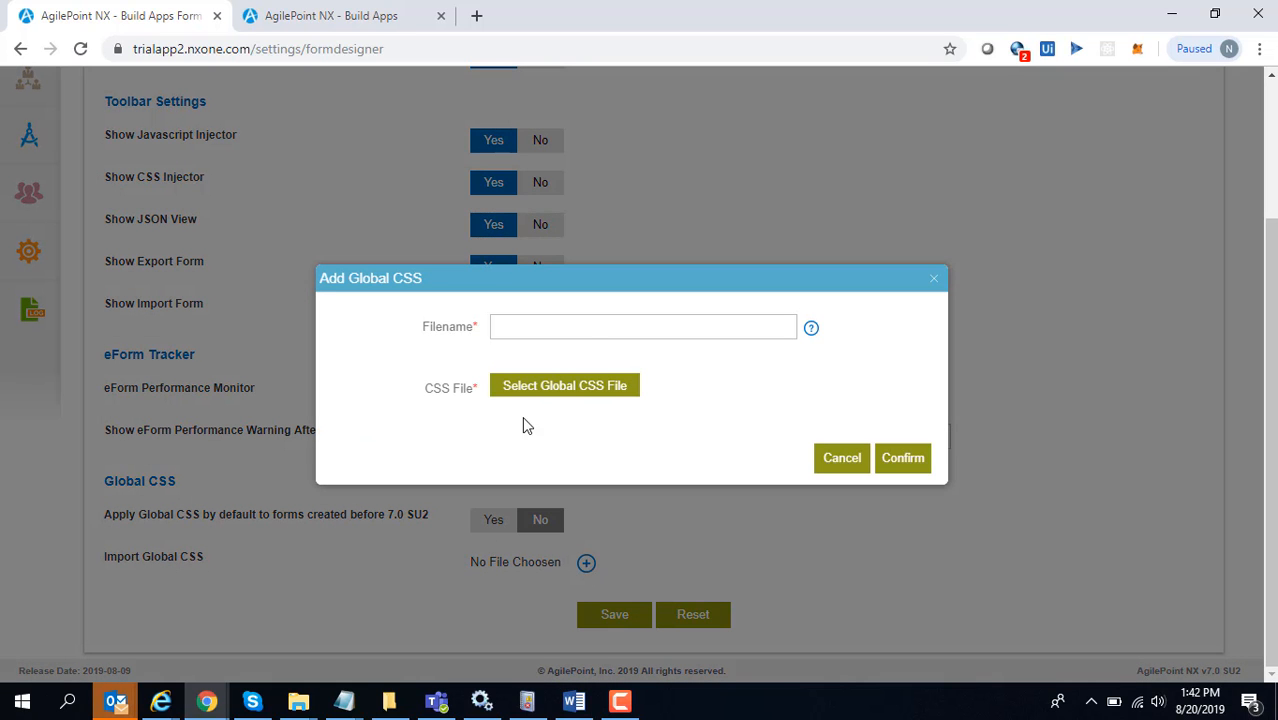
pyautogui.click(585, 323)
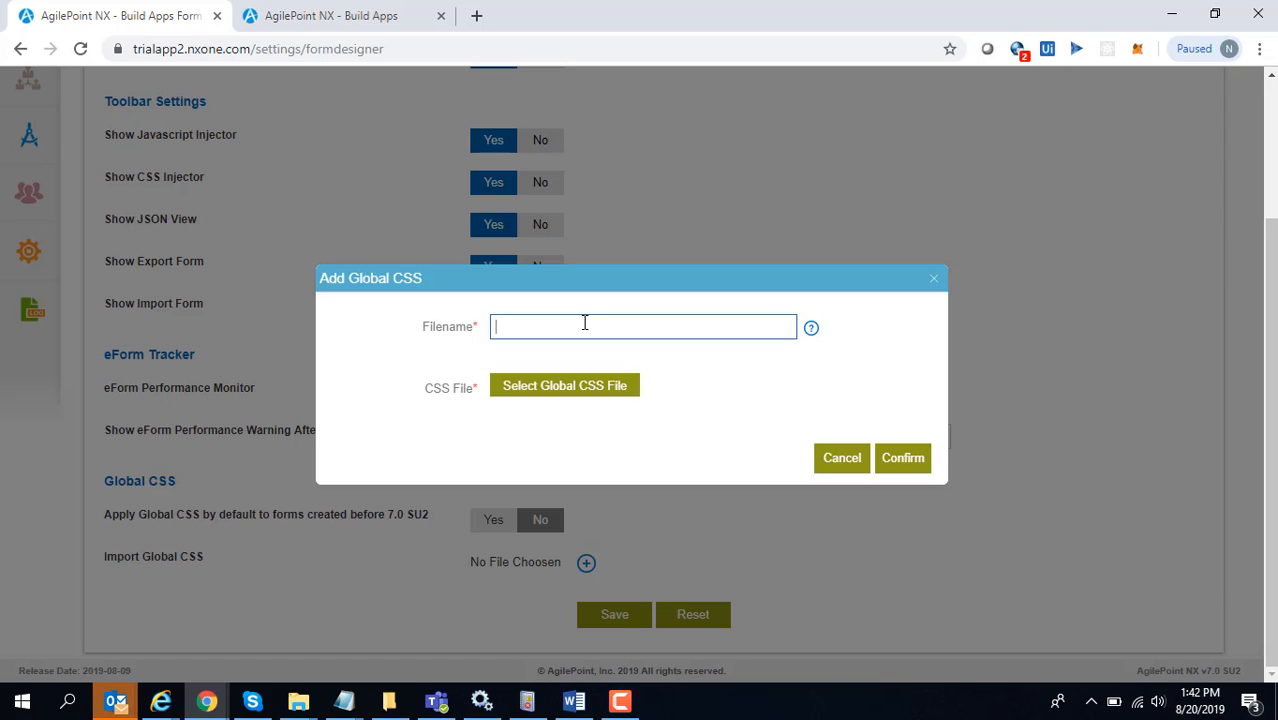
pyautogui.write('Astrid')
pyautogui.click(585, 390)
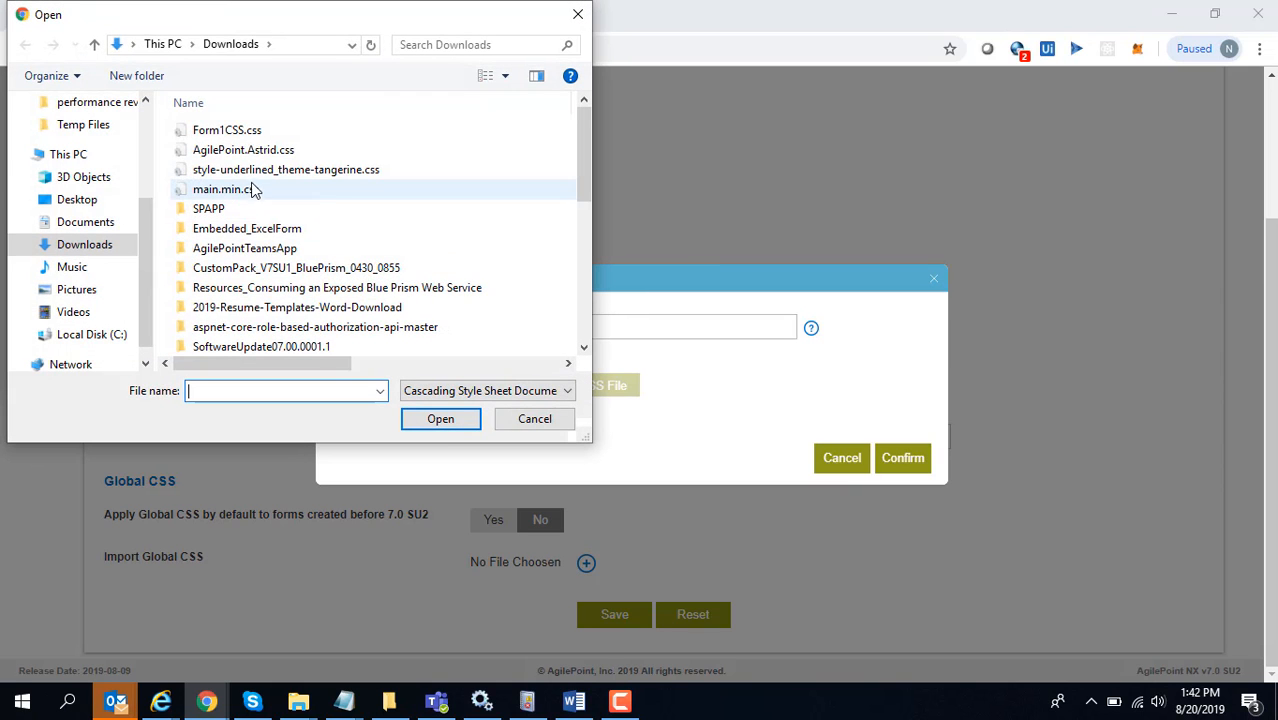
pyautogui.doubleClick(242, 150)
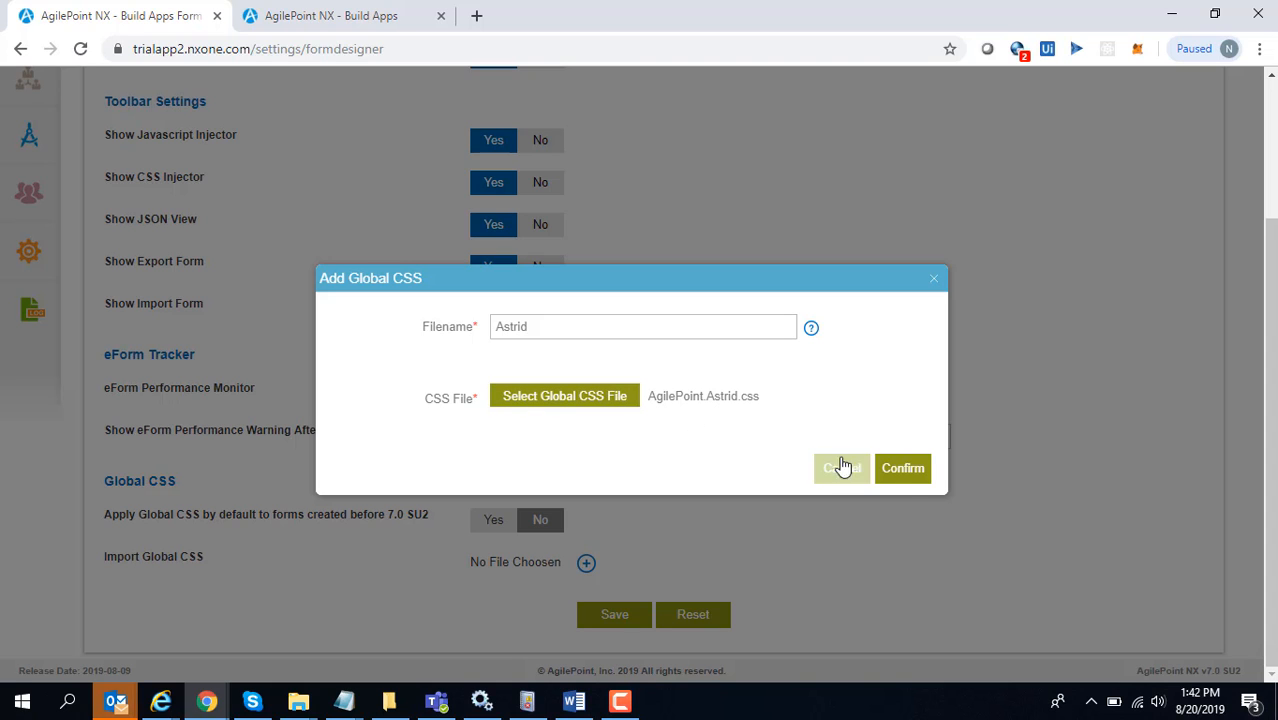
pyautogui.click(912, 476)
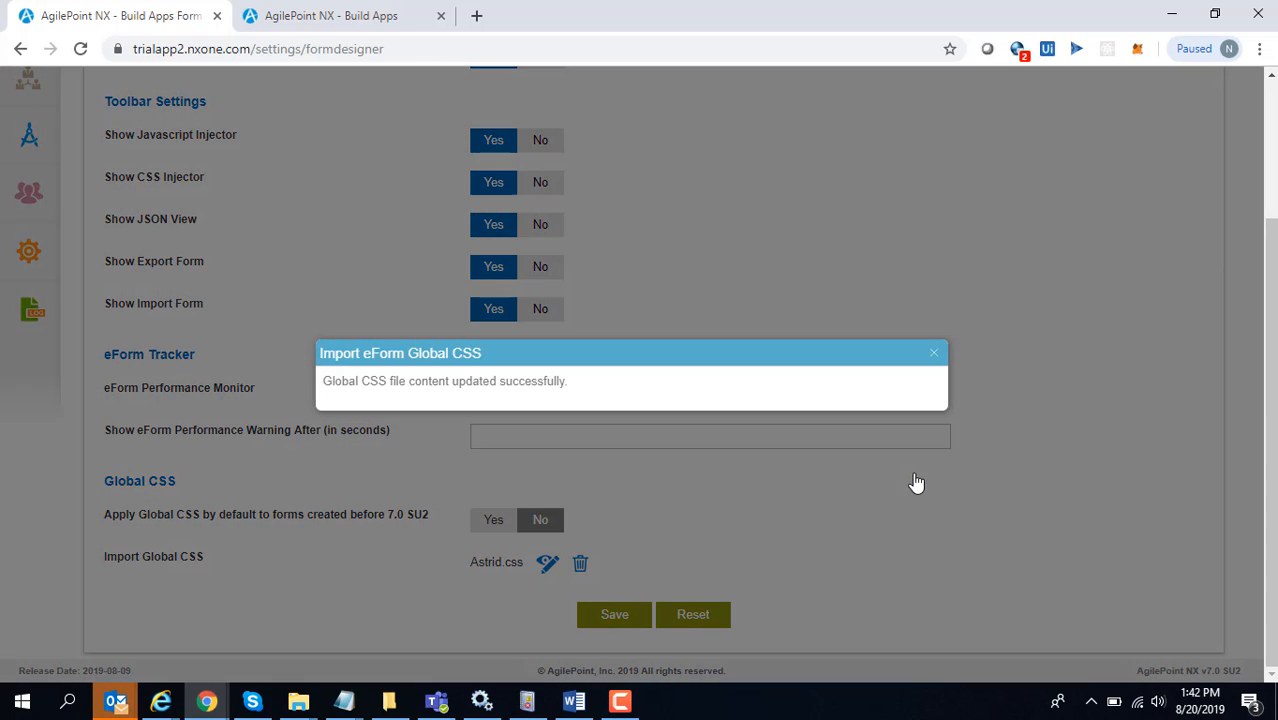
pyautogui.click(937, 355)
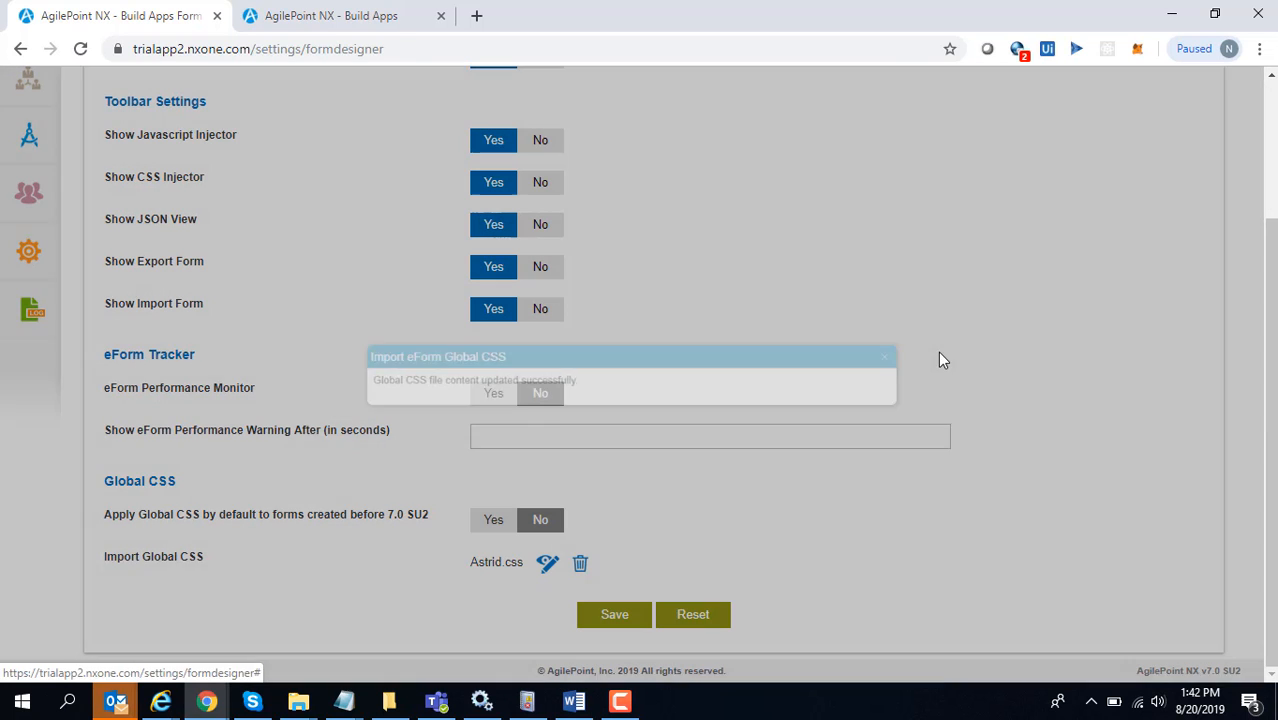
pyautogui.click(618, 616)
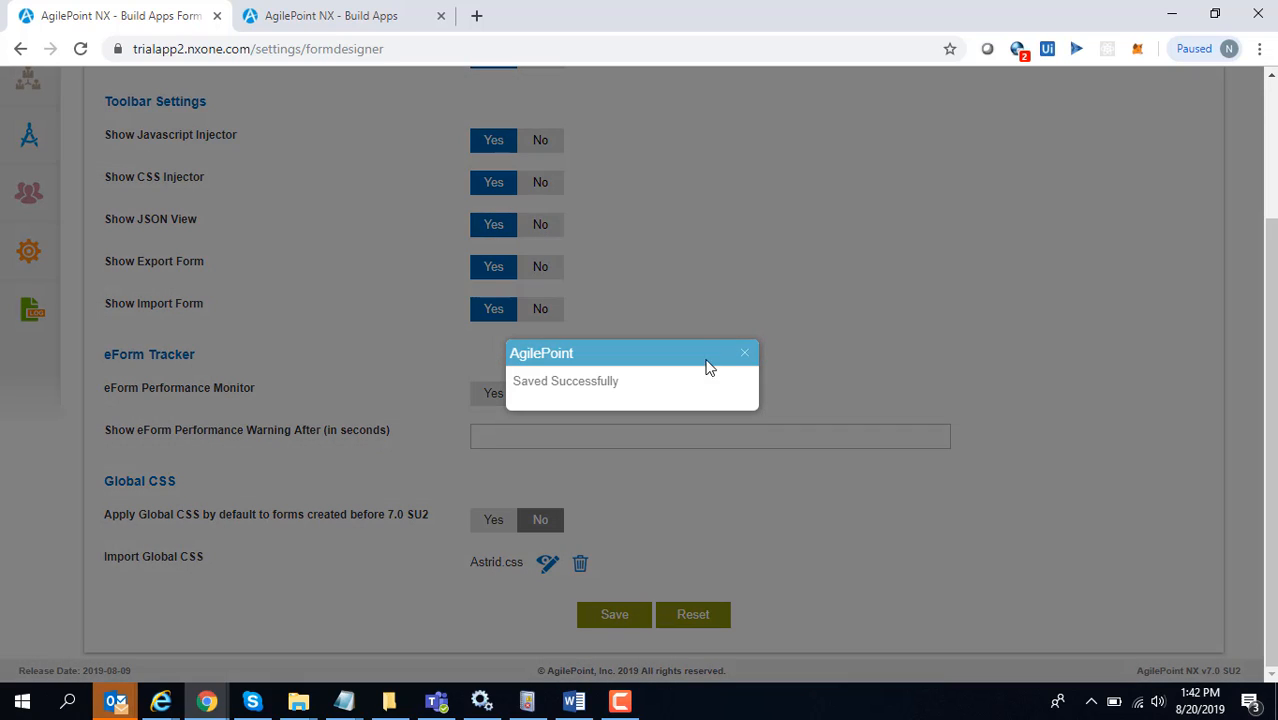
pyautogui.click(745, 353)
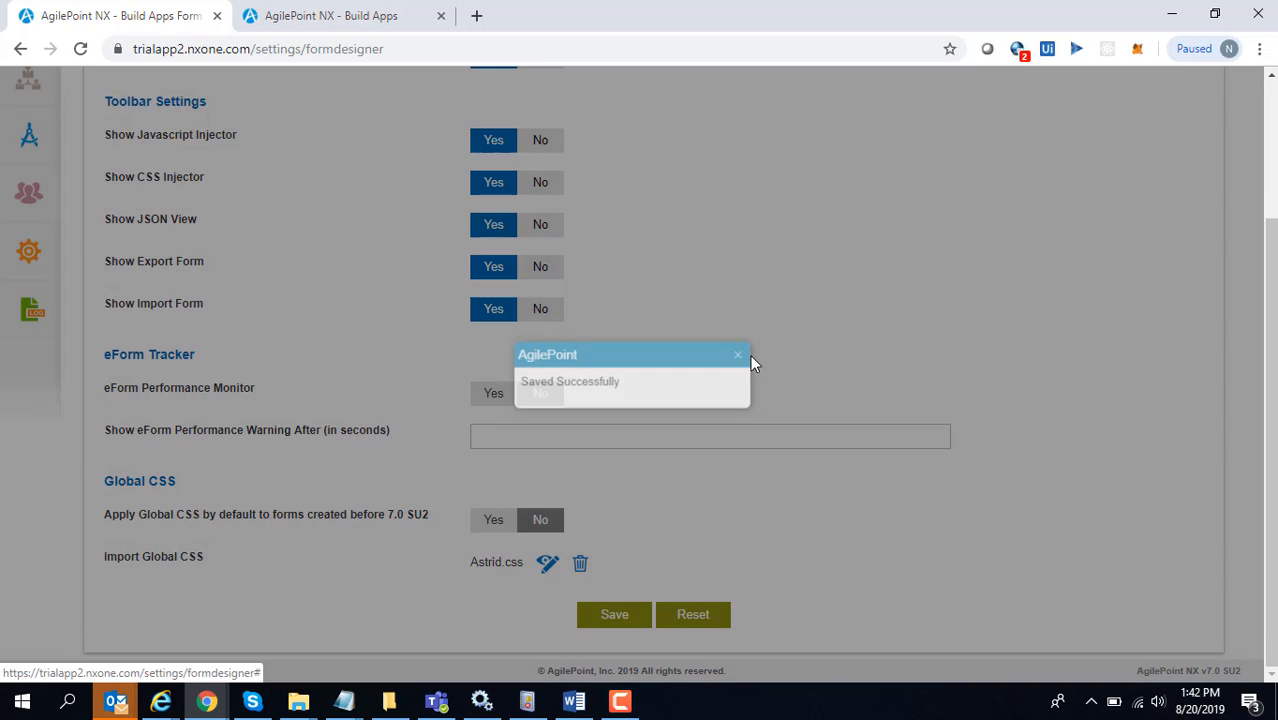
# - Preview the Submit form with default Global CSS application set to No, and close the preview
pyautogui.click(350, 13)
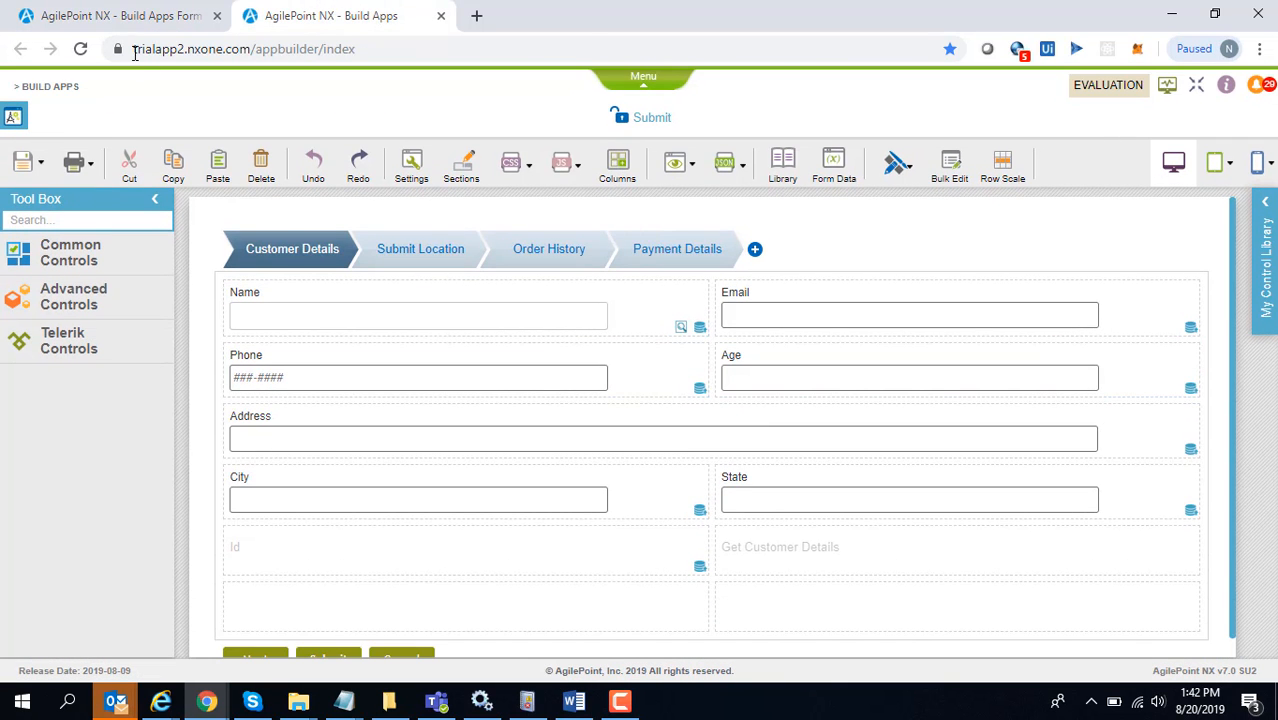
pyautogui.click(120, 16)
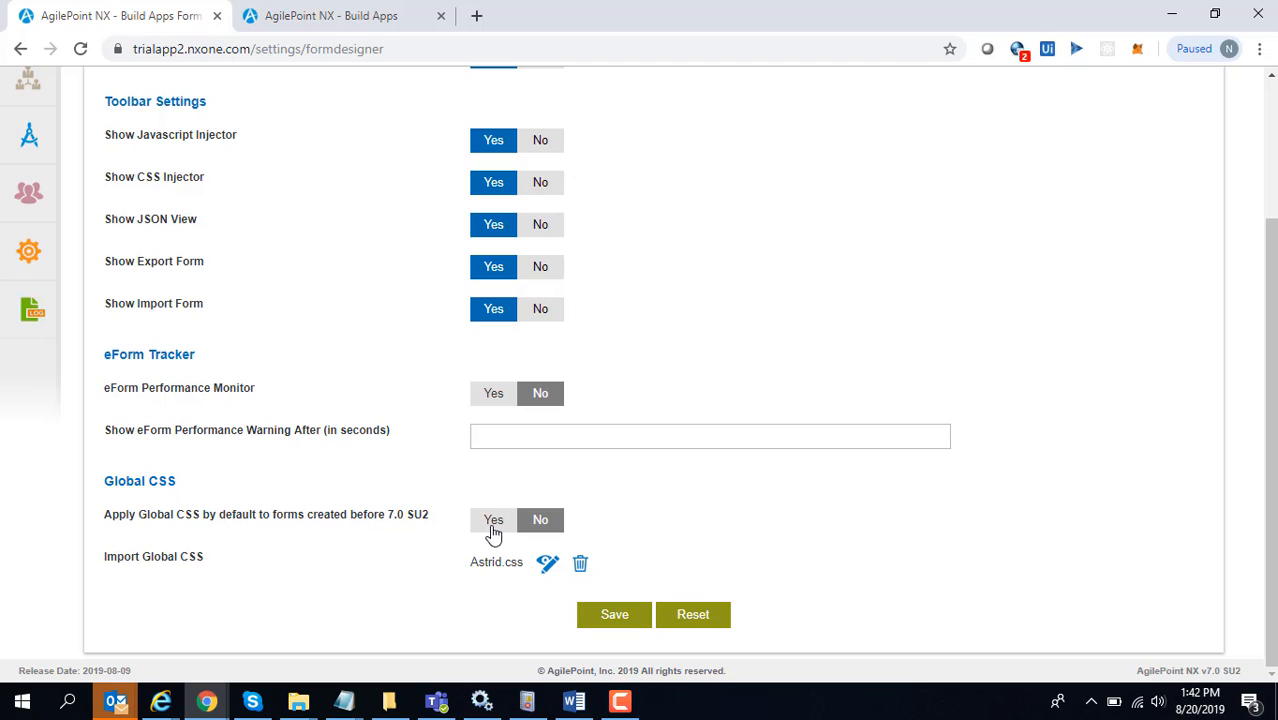
pyautogui.click(290, 16)
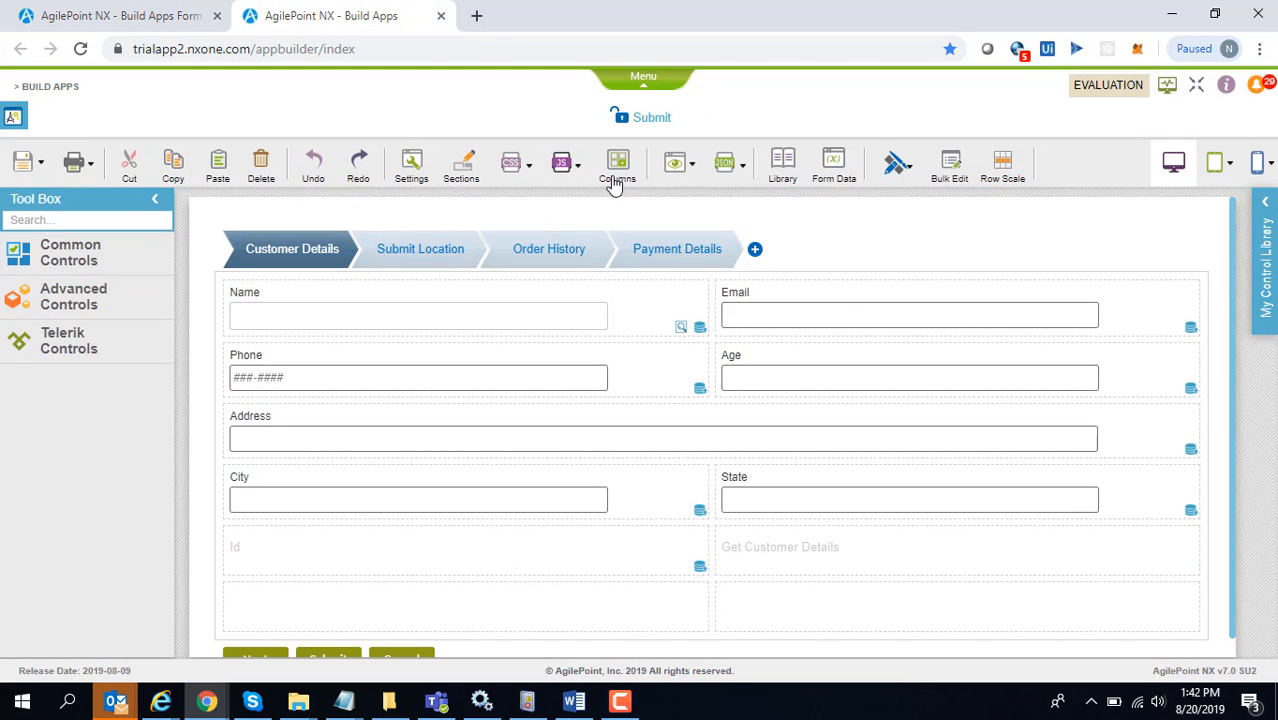
pyautogui.click(686, 165)
pyautogui.click(704, 198)
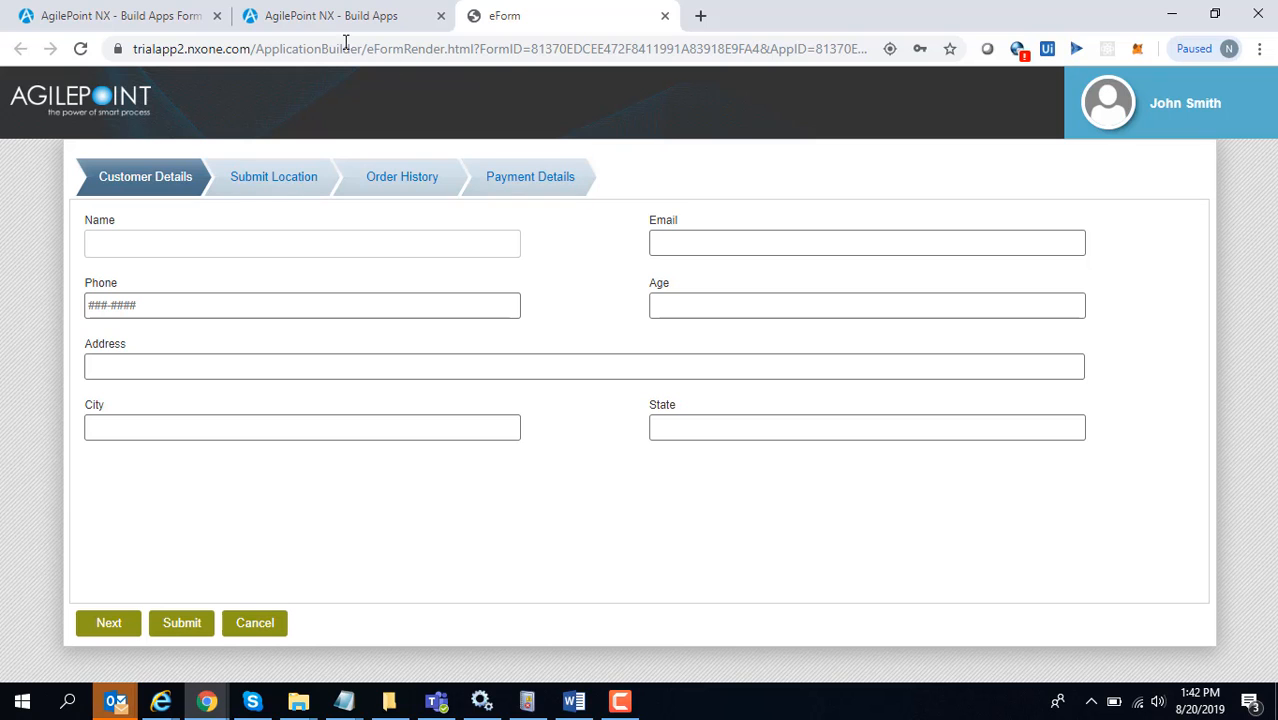
pyautogui.click(313, 17)
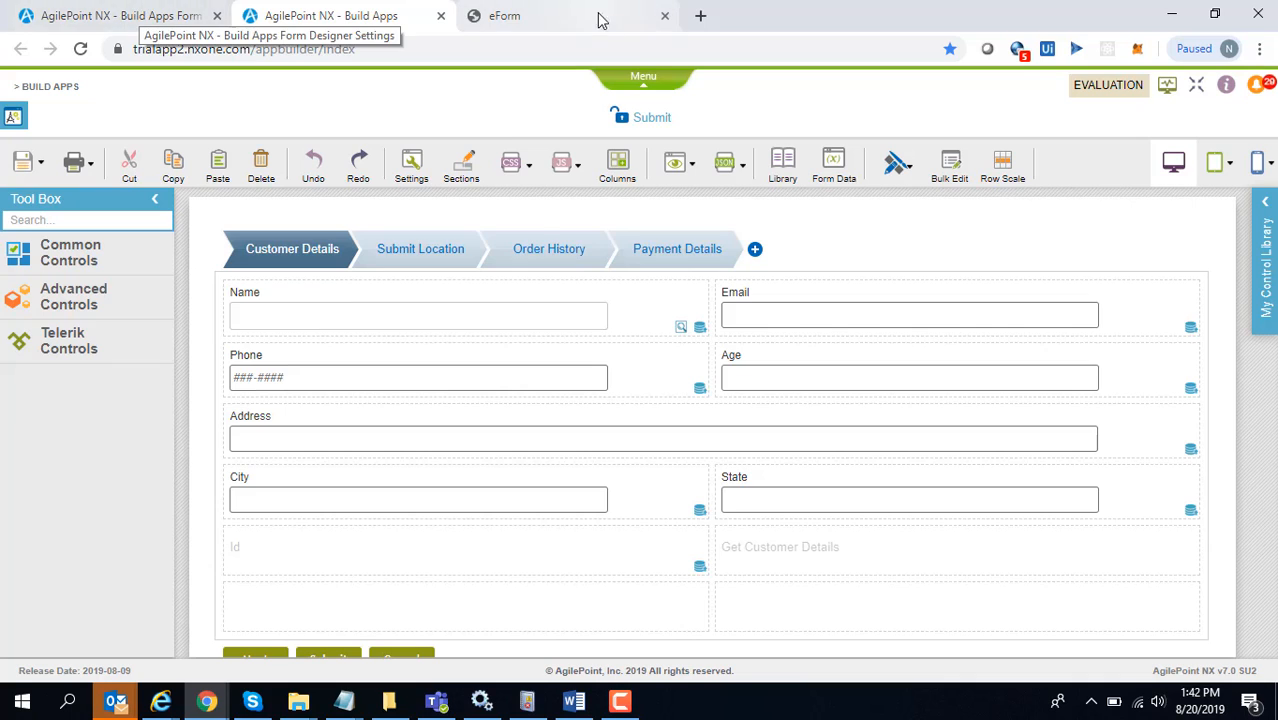
pyautogui.click(665, 16)
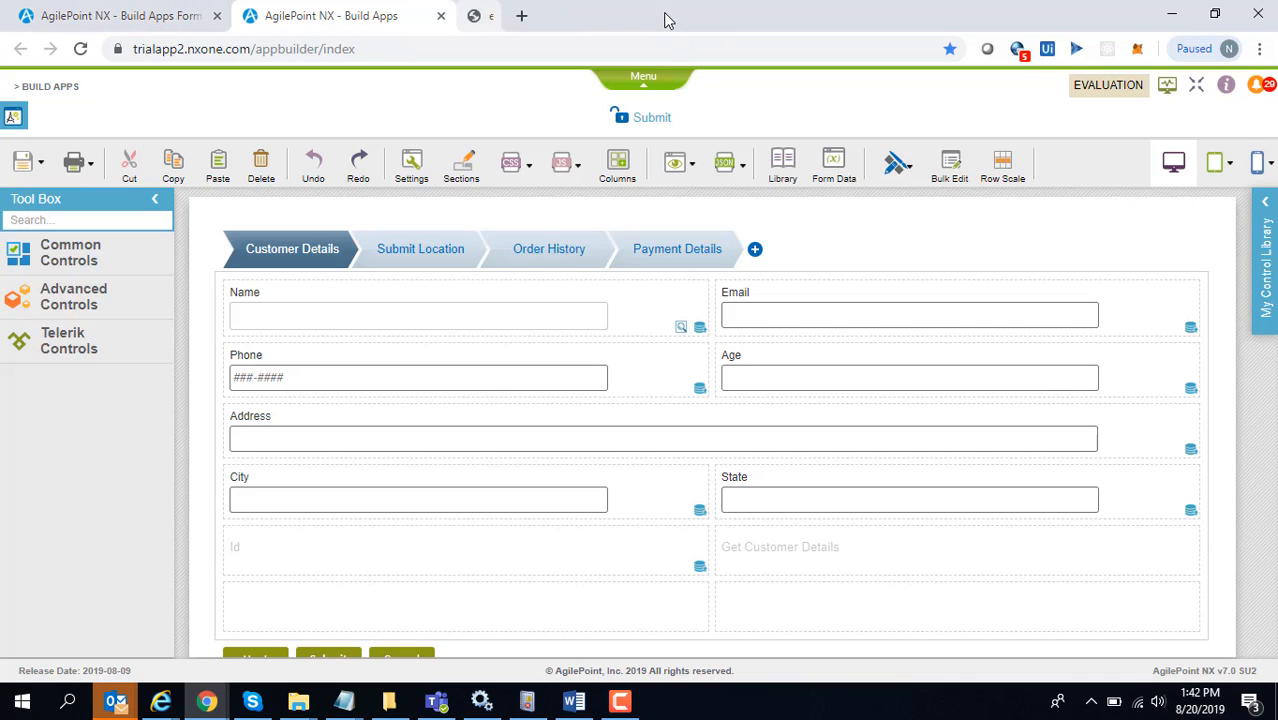
# - Set applying Global CSS by default to forms created before 7.0 SU2 to Yes and save the settings
pyautogui.click(63, 15)
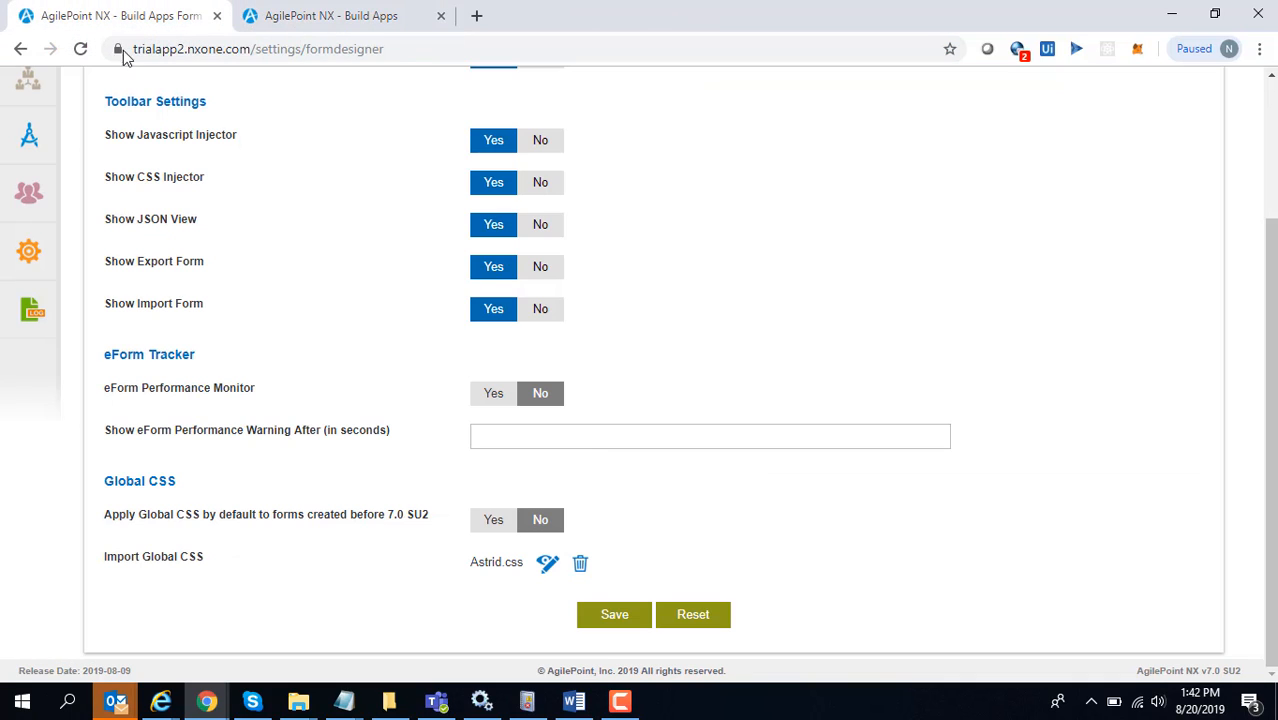
pyautogui.click(500, 532)
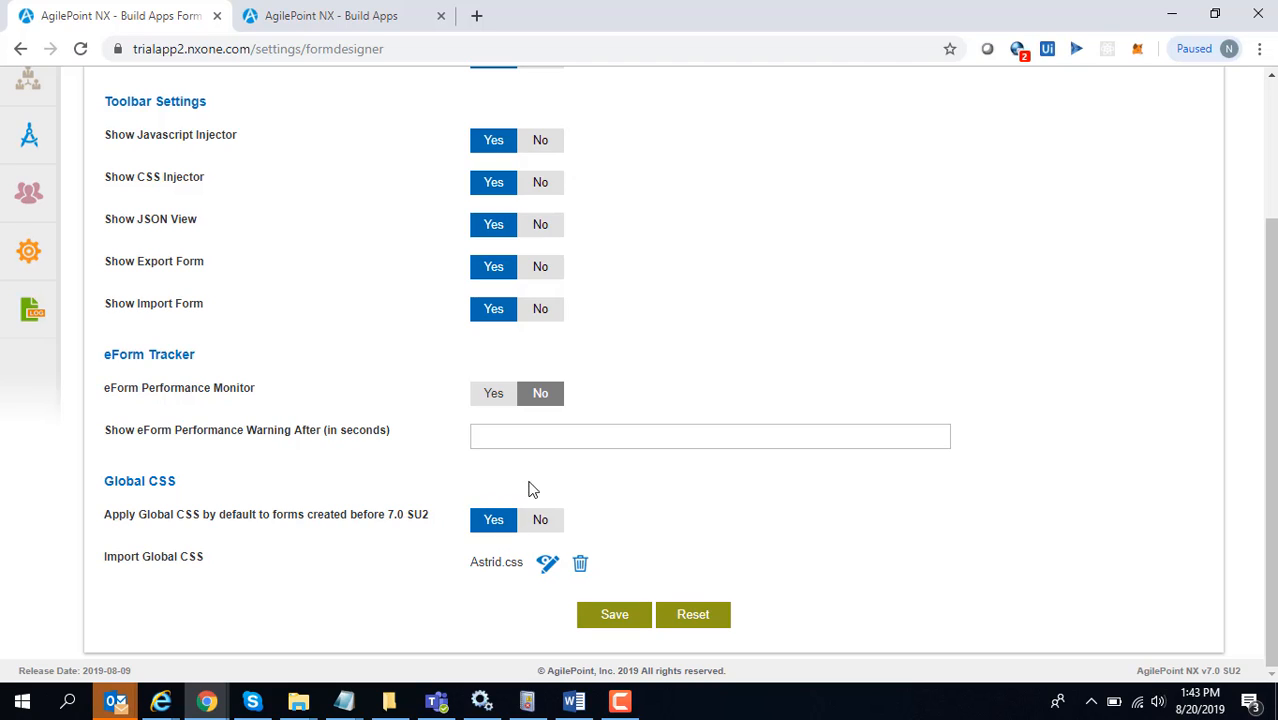
pyautogui.click(603, 621)
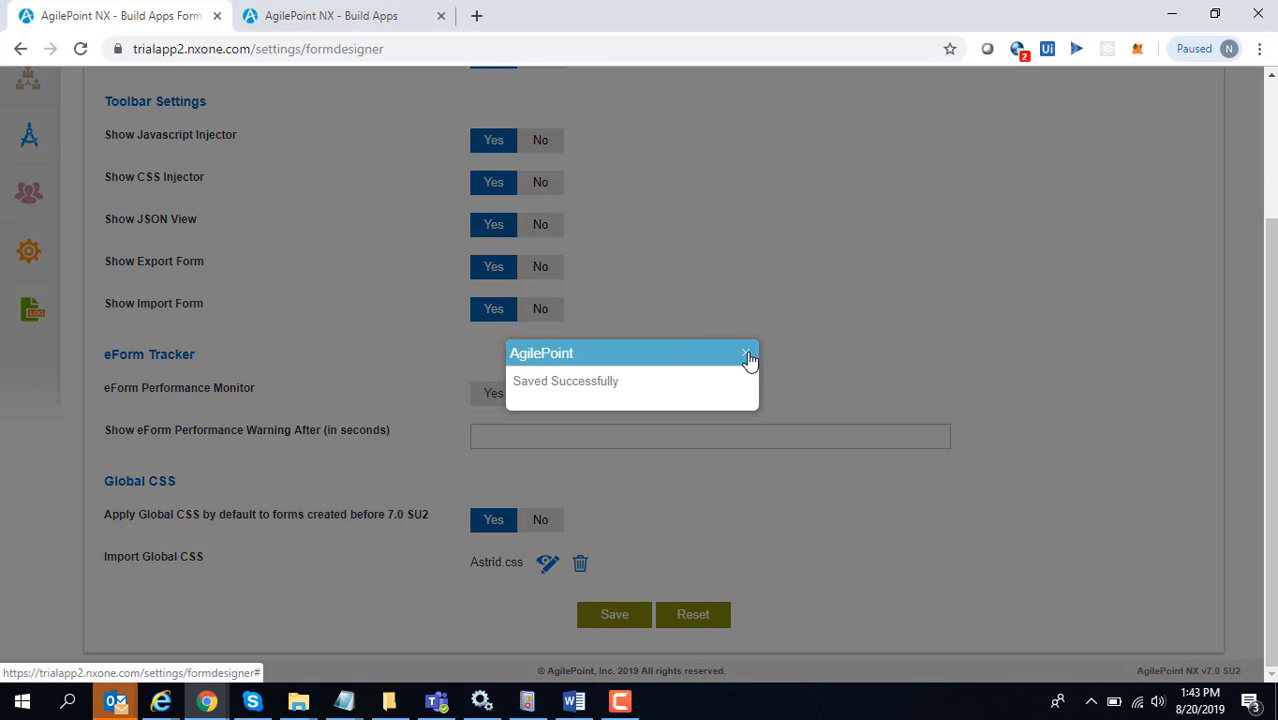
pyautogui.click(748, 354)
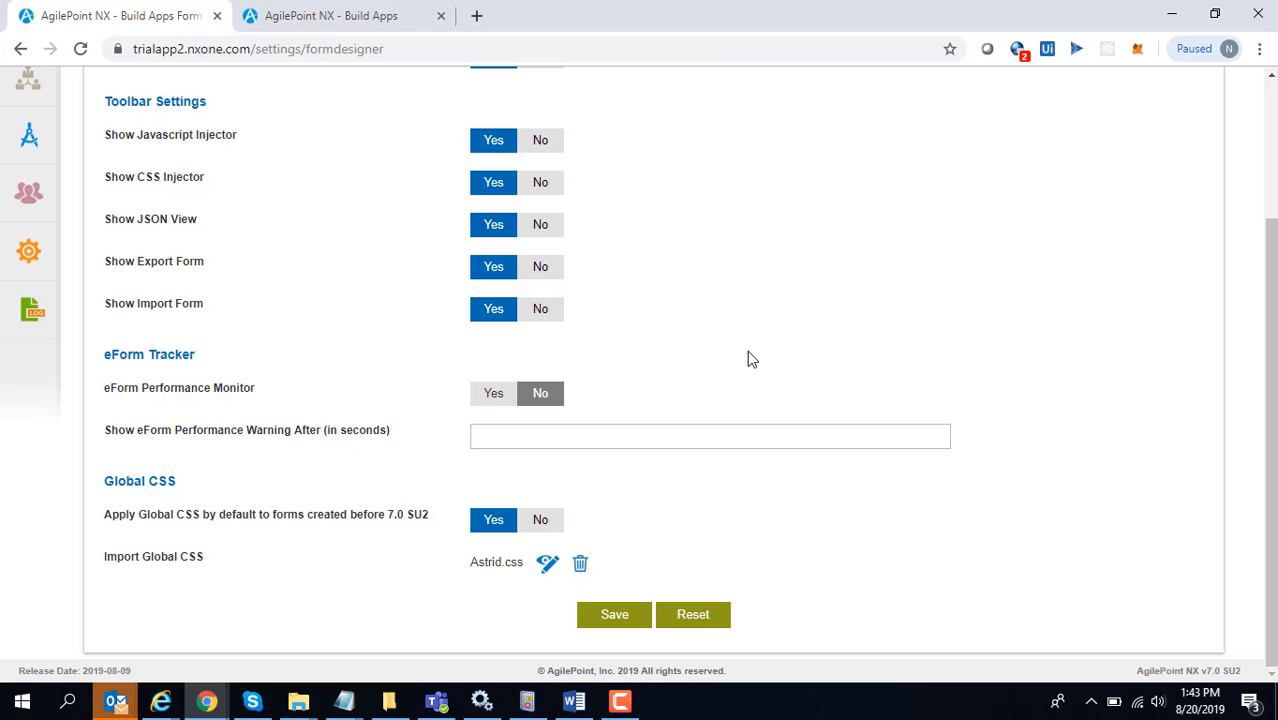
# - Preview the Submit form again to check its styling with Global CSS applied by default, and close the preview
pyautogui.click(334, 16)
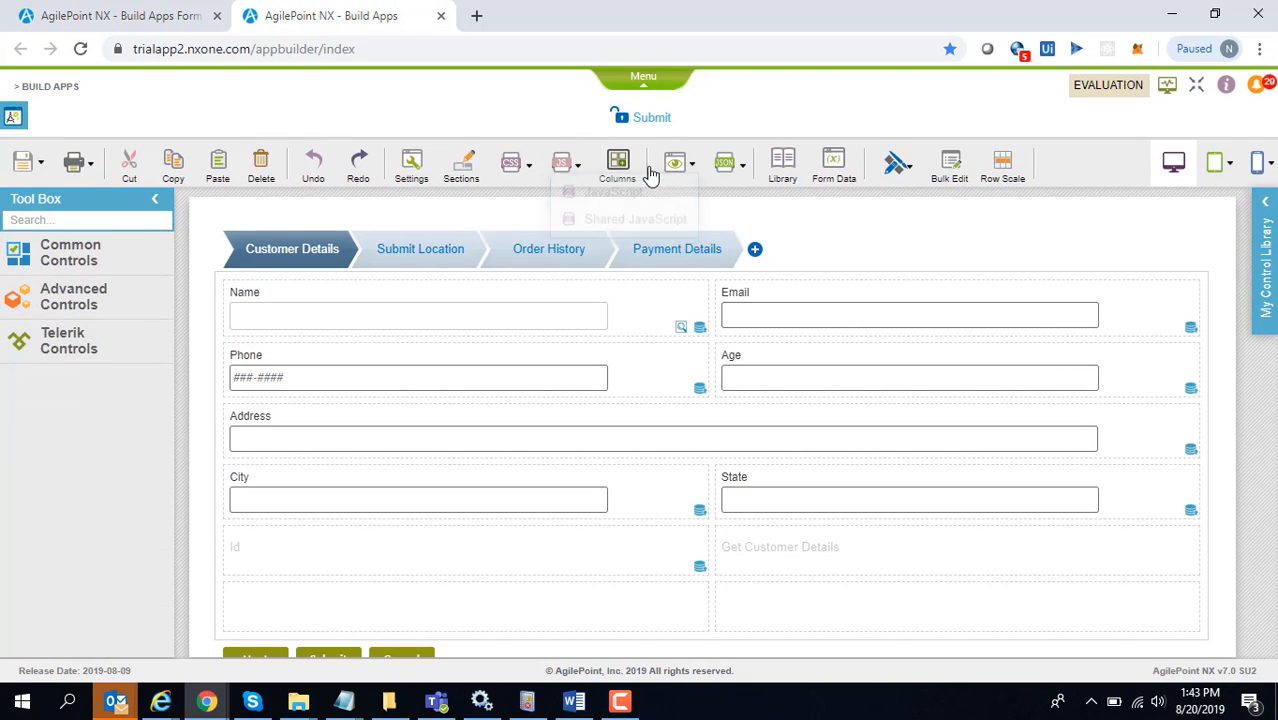
pyautogui.click(680, 165)
pyautogui.click(707, 200)
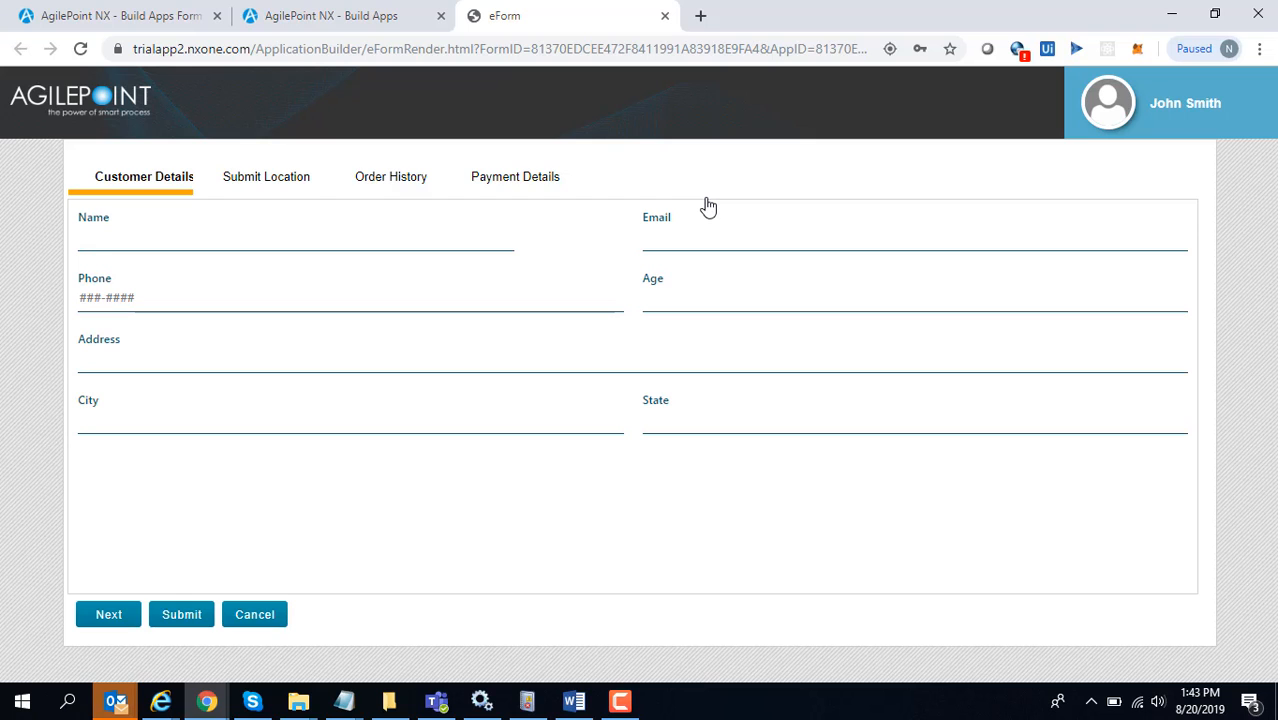
pyautogui.click(664, 16)
# - Set the default application of Global CSS to pre-7.0 SU2 forms back to No and save the Form Designer settings
pyautogui.click(120, 16)
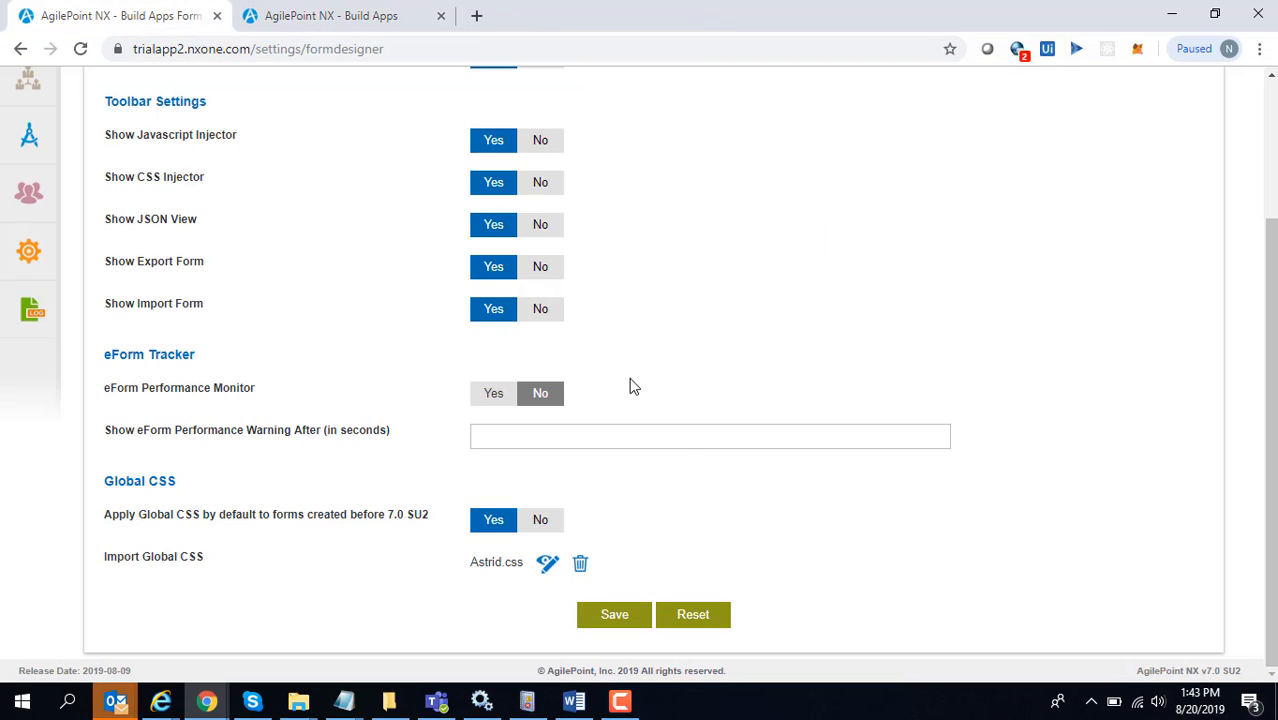
pyautogui.click(546, 521)
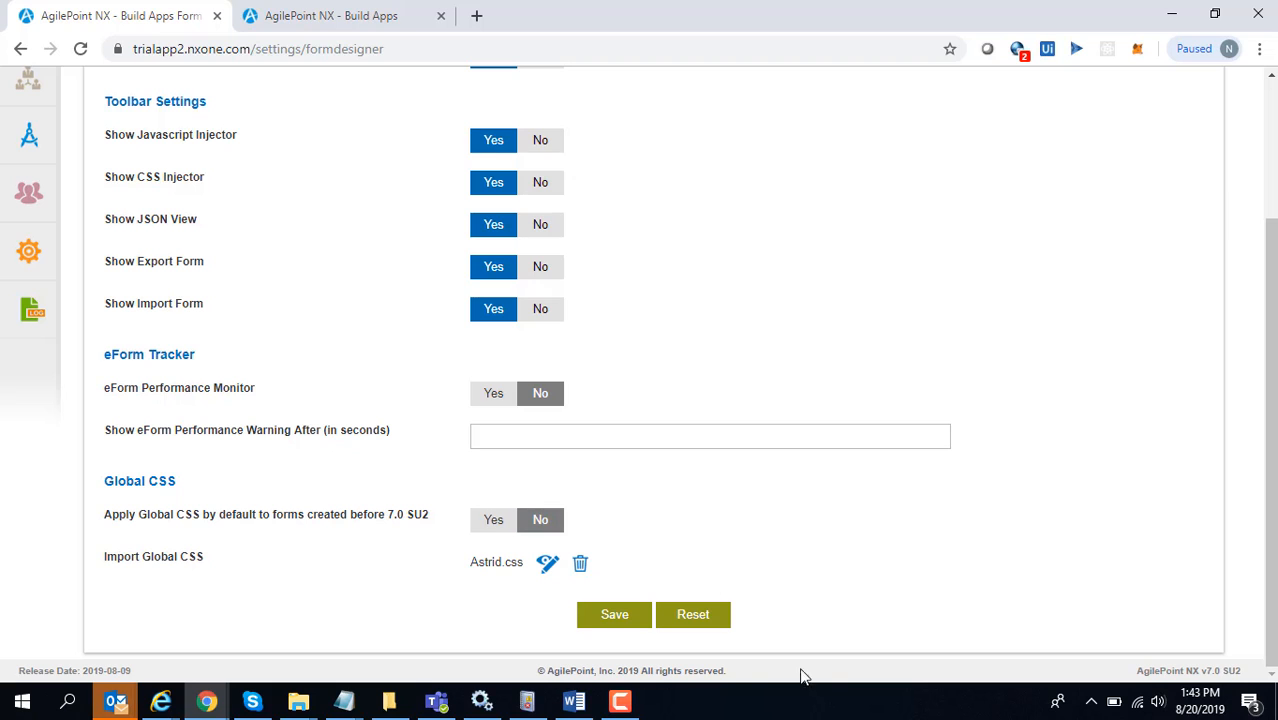
pyautogui.click(604, 624)
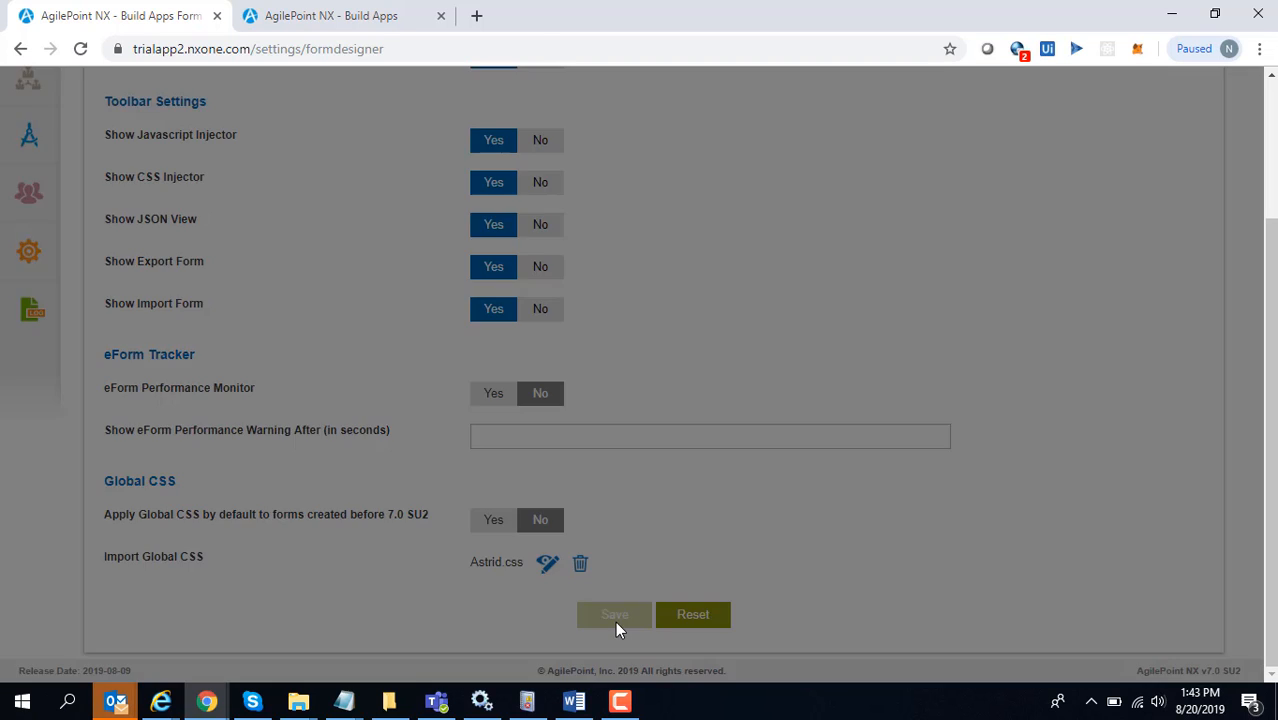
pyautogui.click(741, 358)
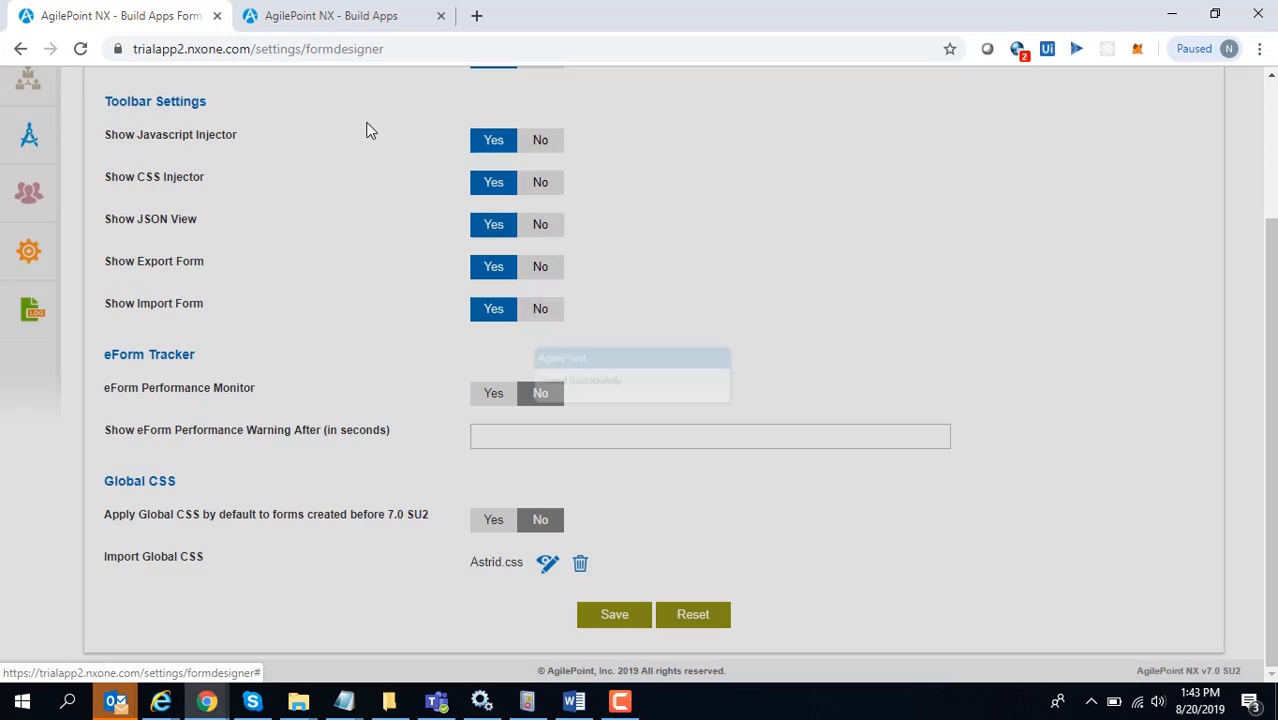
# - Inspect the Apply Global CSS option in the existing Submit form's appearance settings, and close the form settings
pyautogui.click(330, 20)
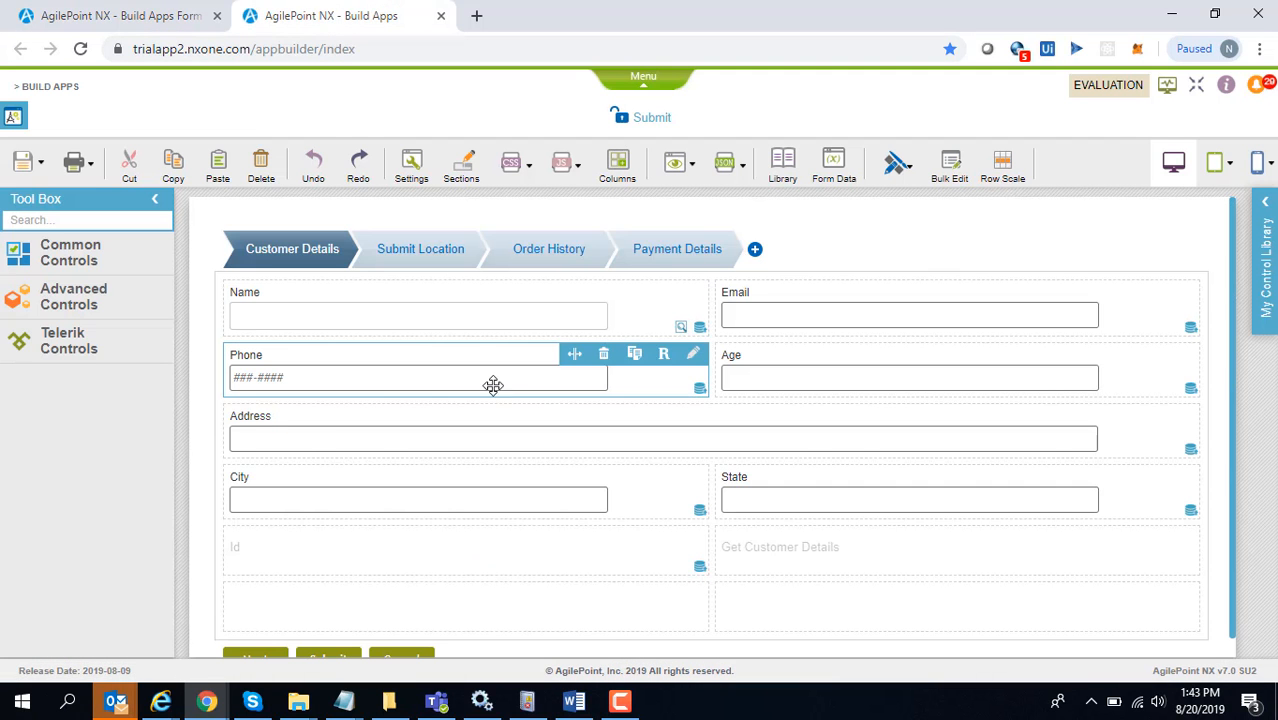
pyautogui.click(411, 170)
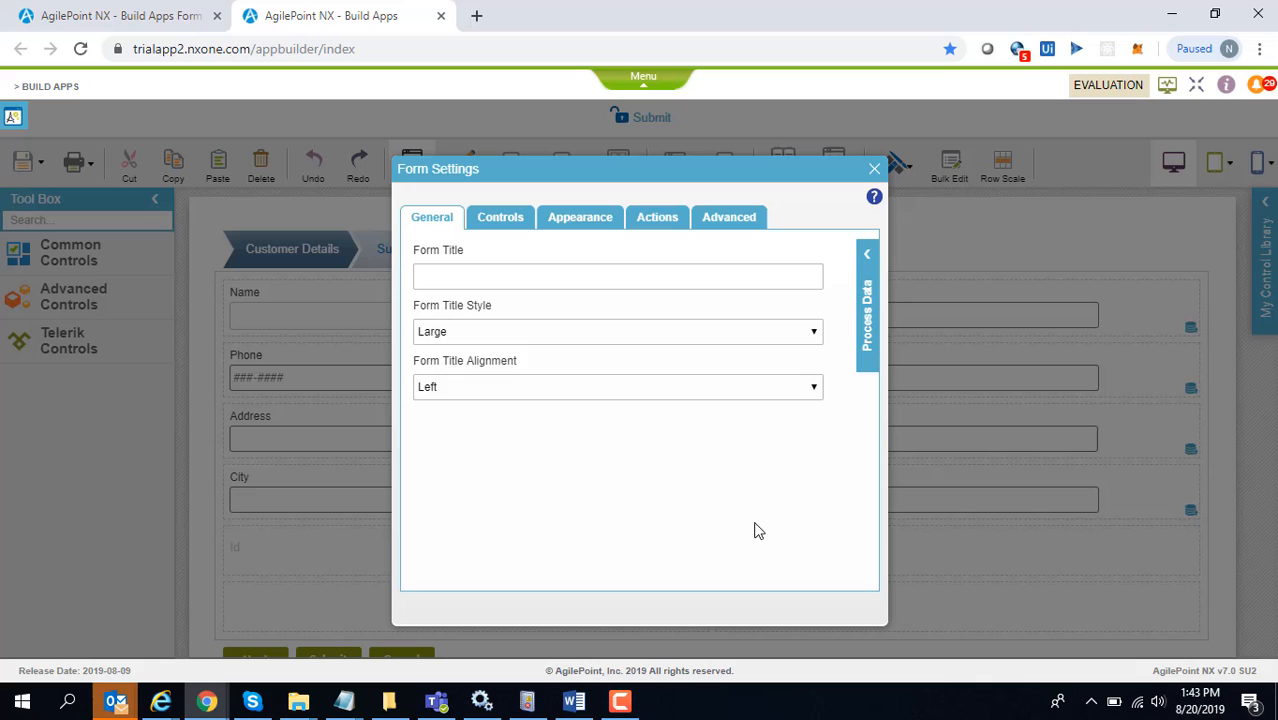
pyautogui.click(566, 221)
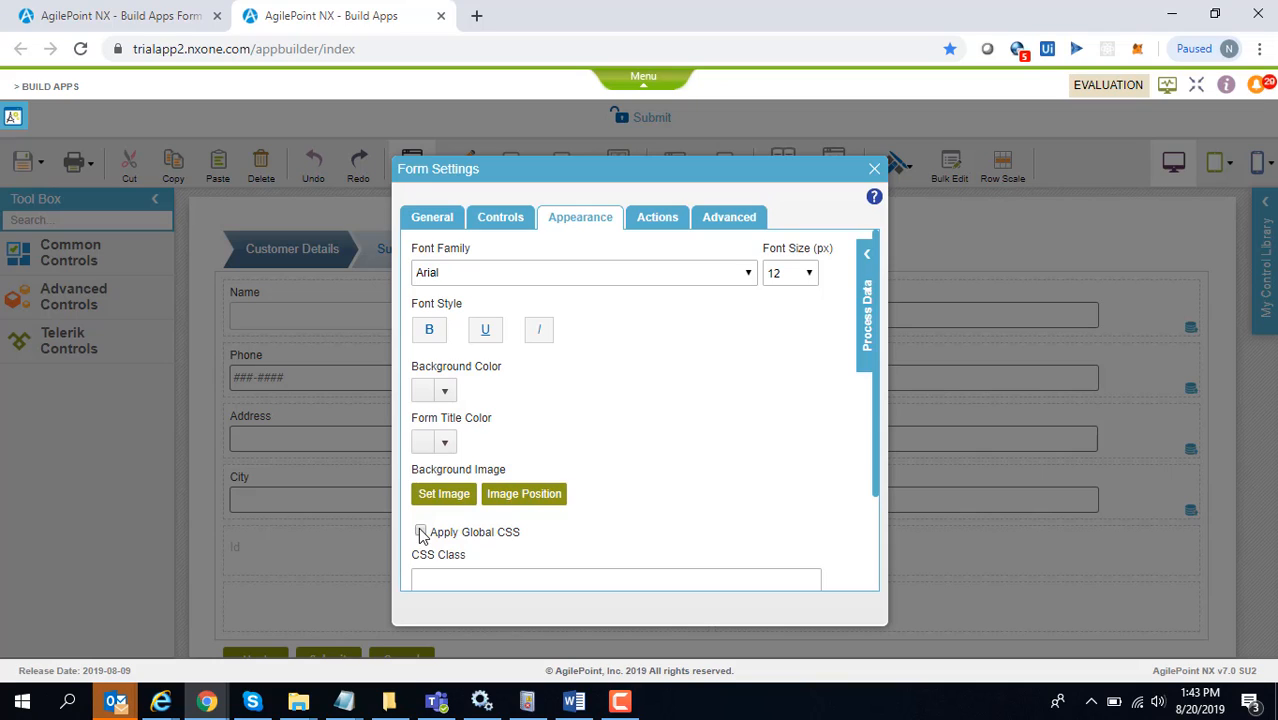
pyautogui.click(421, 533)
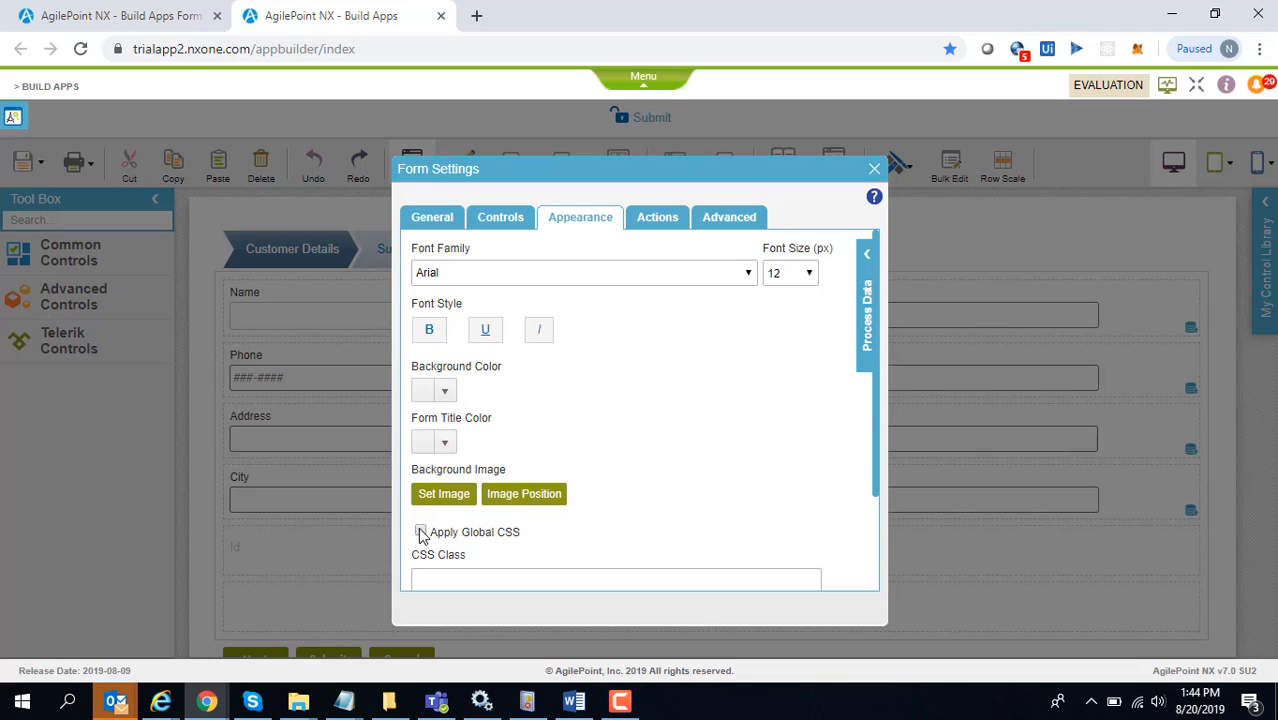
pyautogui.click(874, 169)
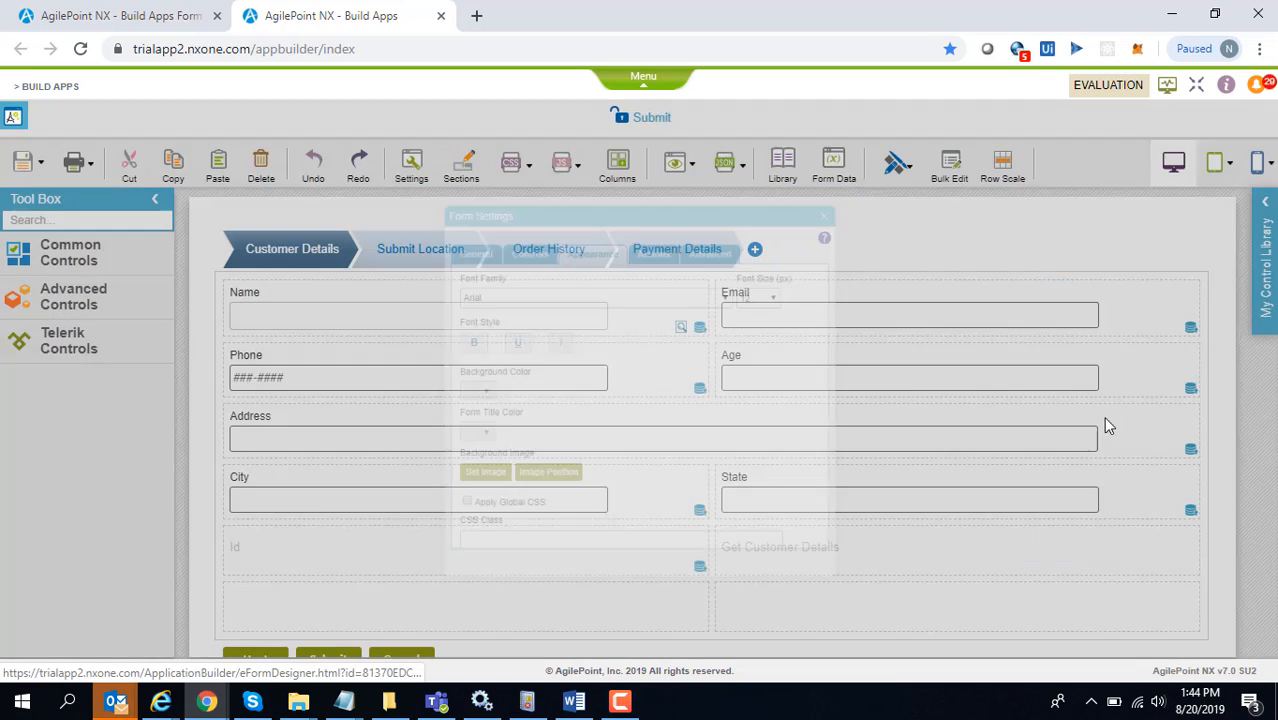
# - Leave the Submit form without saving its changes and return to the My Applications home page
pyautogui.moveTo(1141, 500)
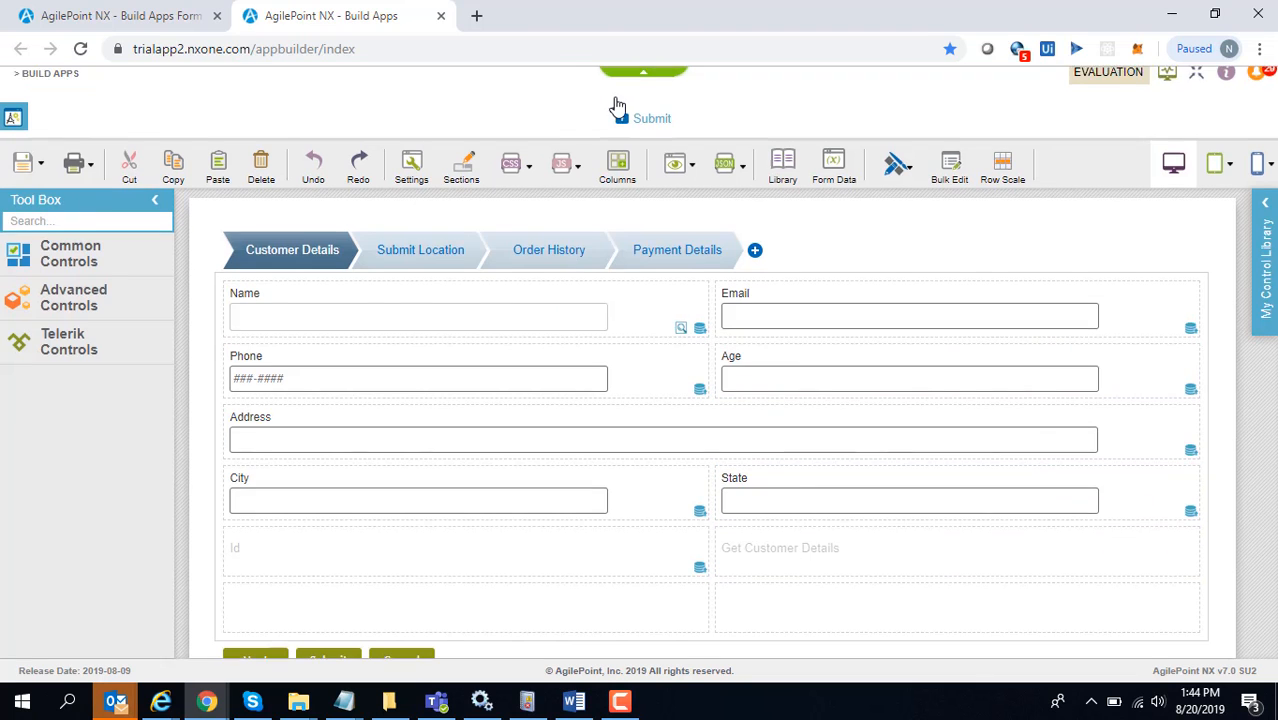
pyautogui.click(643, 78)
pyautogui.click(12, 205)
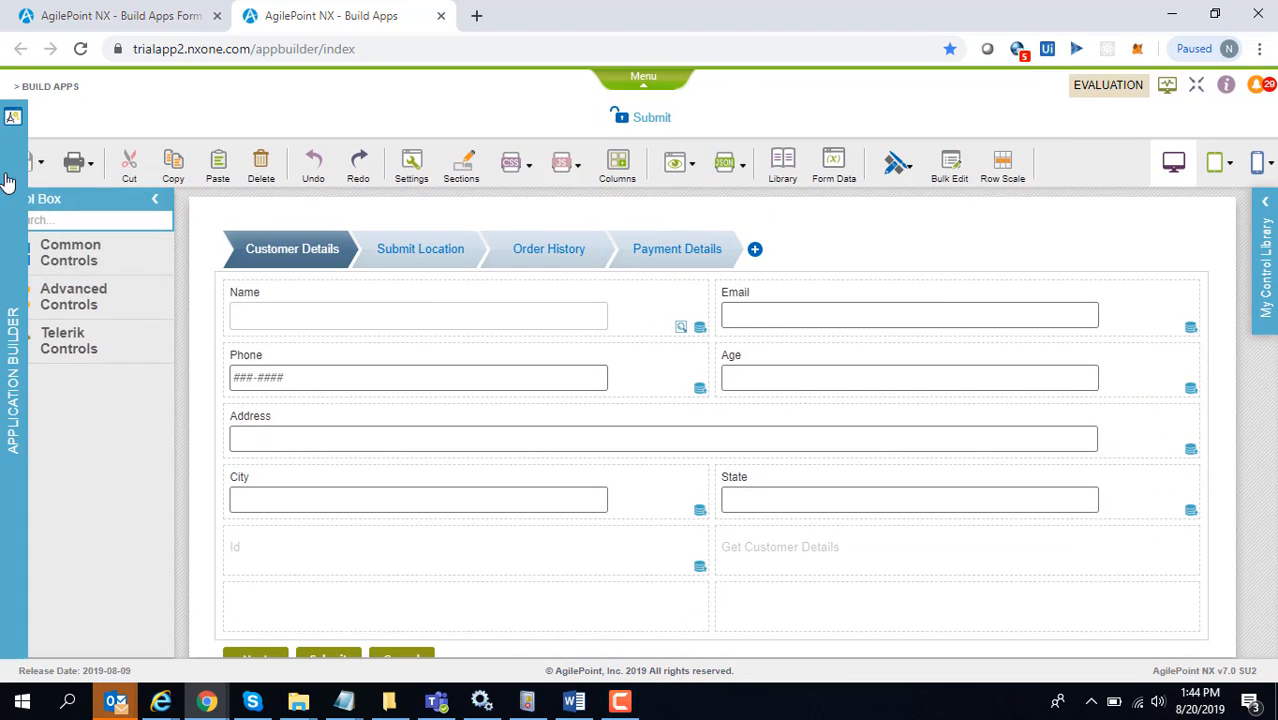
pyautogui.click(11, 119)
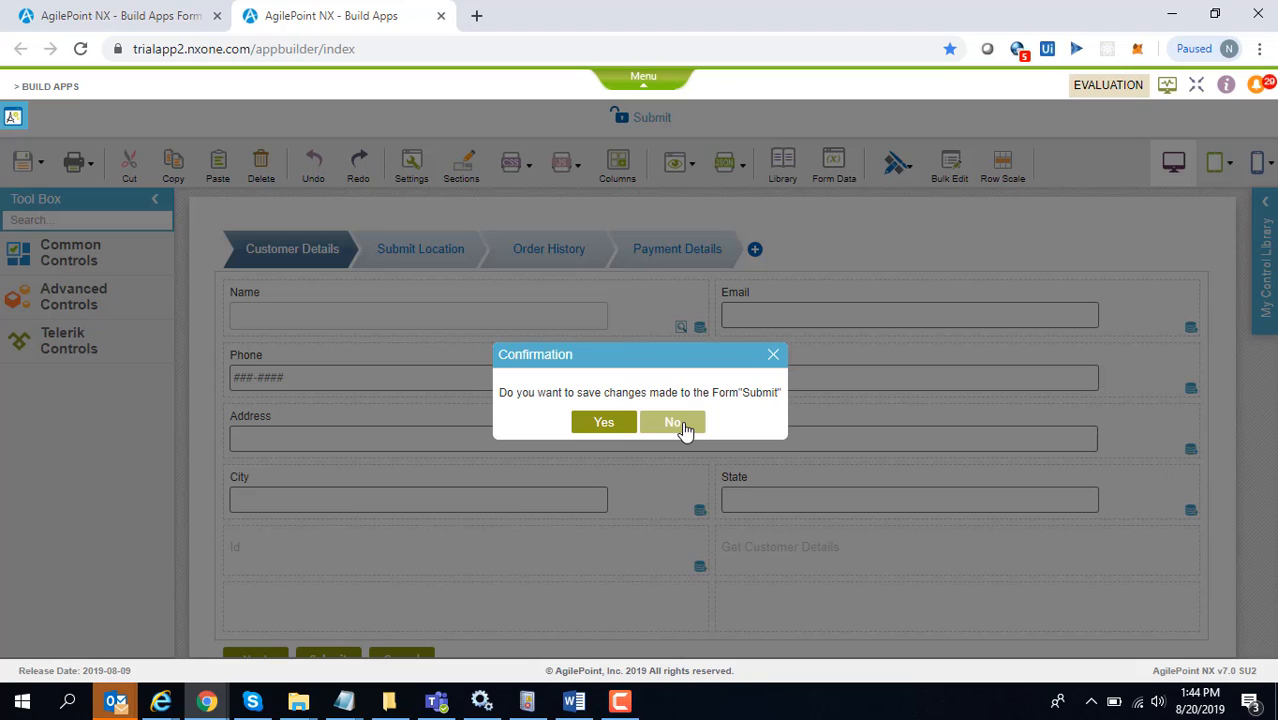
pyautogui.click(676, 423)
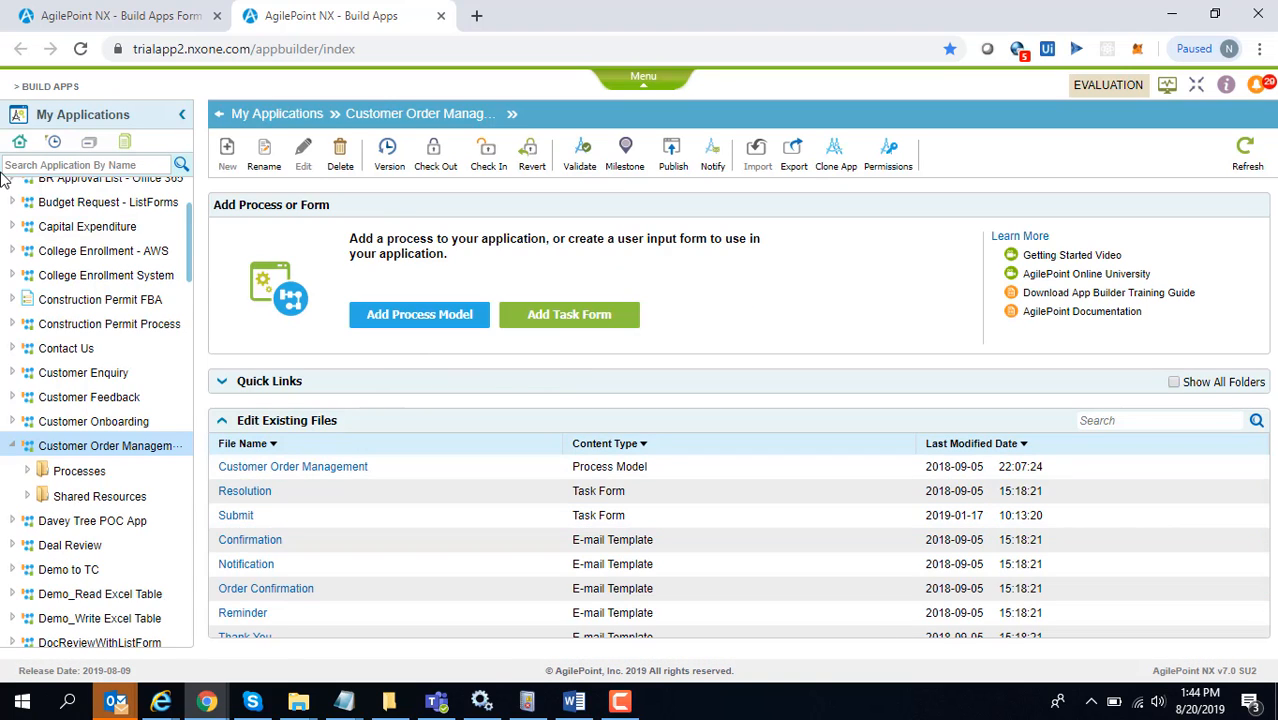
pyautogui.click(19, 141)
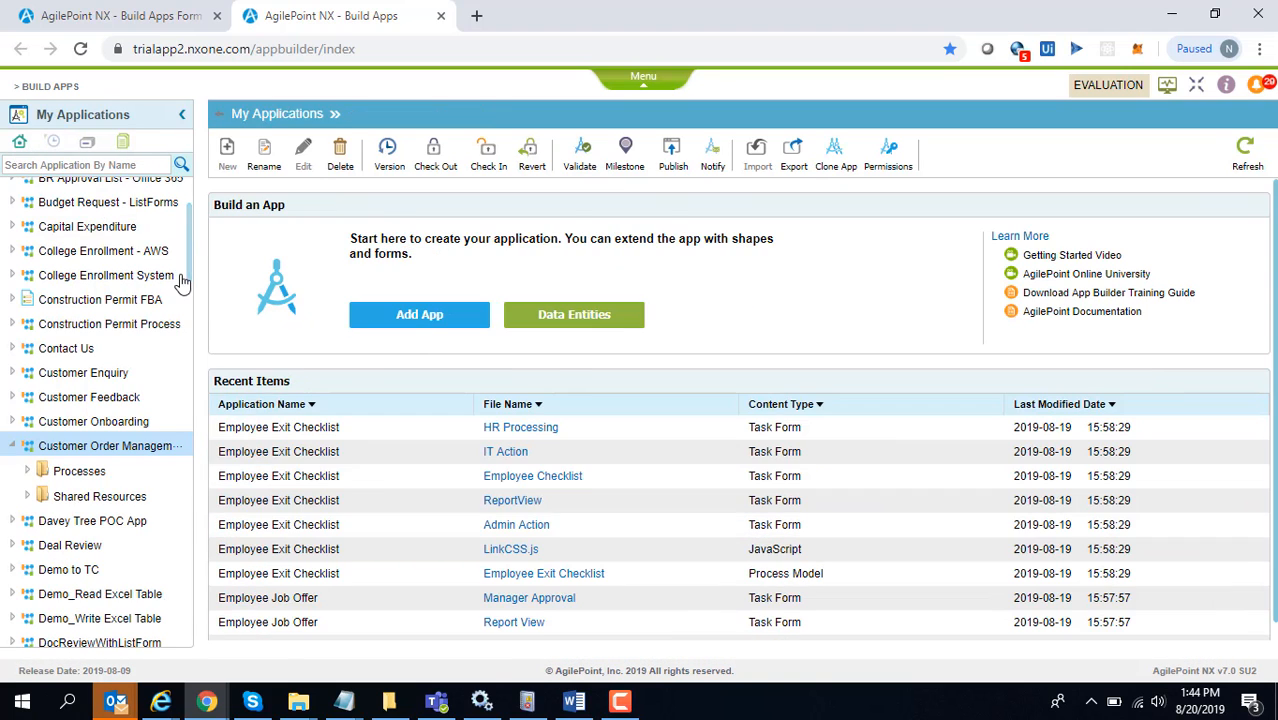
# - Create a process-based application named Demo PBA App with the default language and a Blank primary data source
pyautogui.click(443, 333)
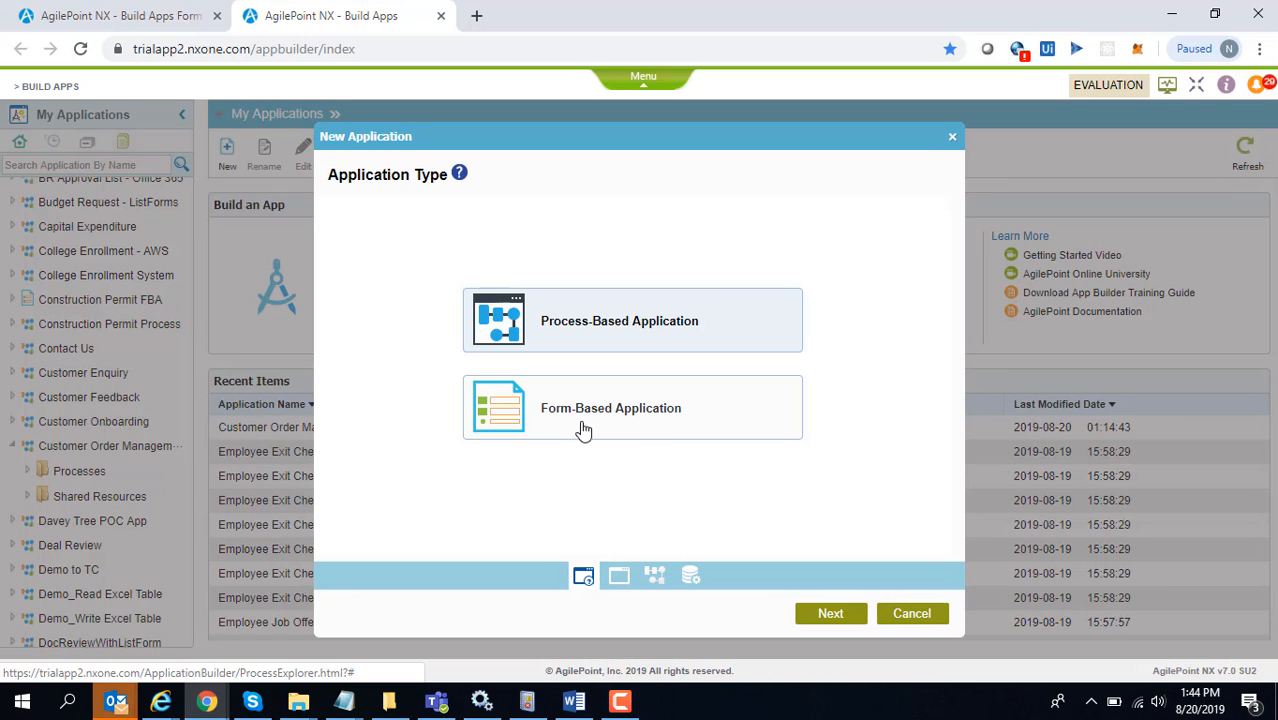
pyautogui.click(828, 613)
pyautogui.click(469, 247)
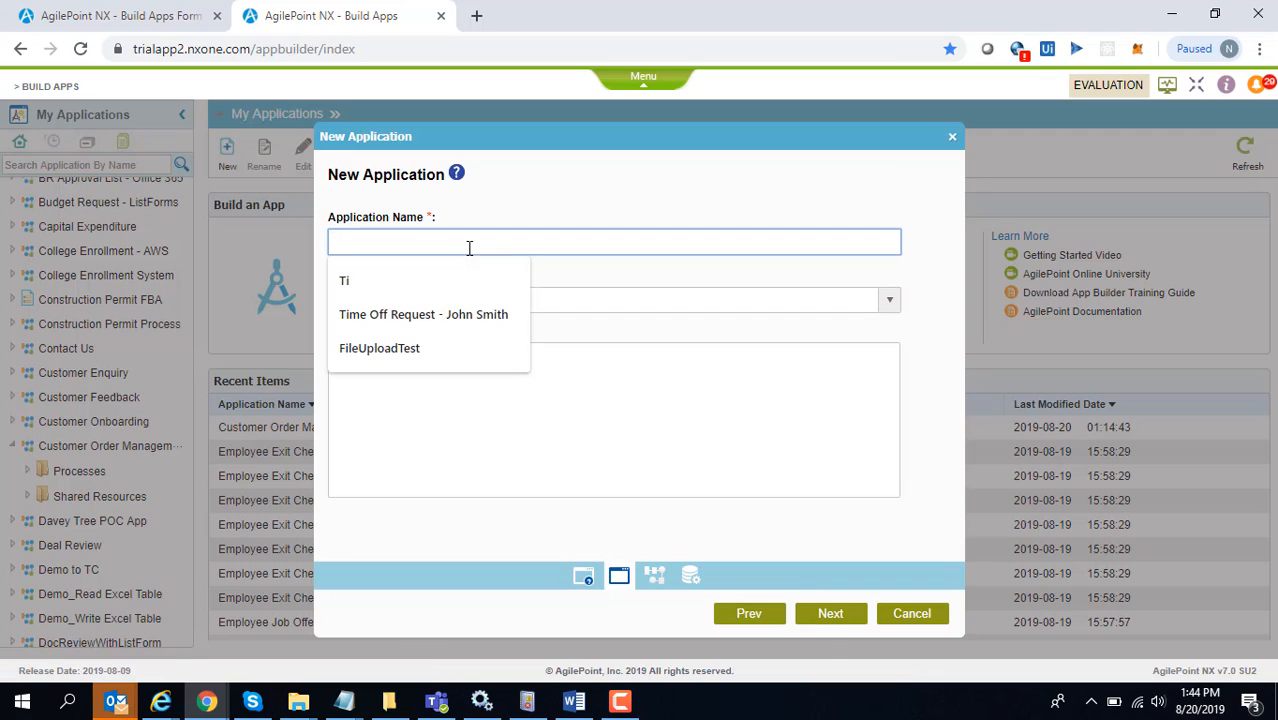
pyautogui.write('Demo')
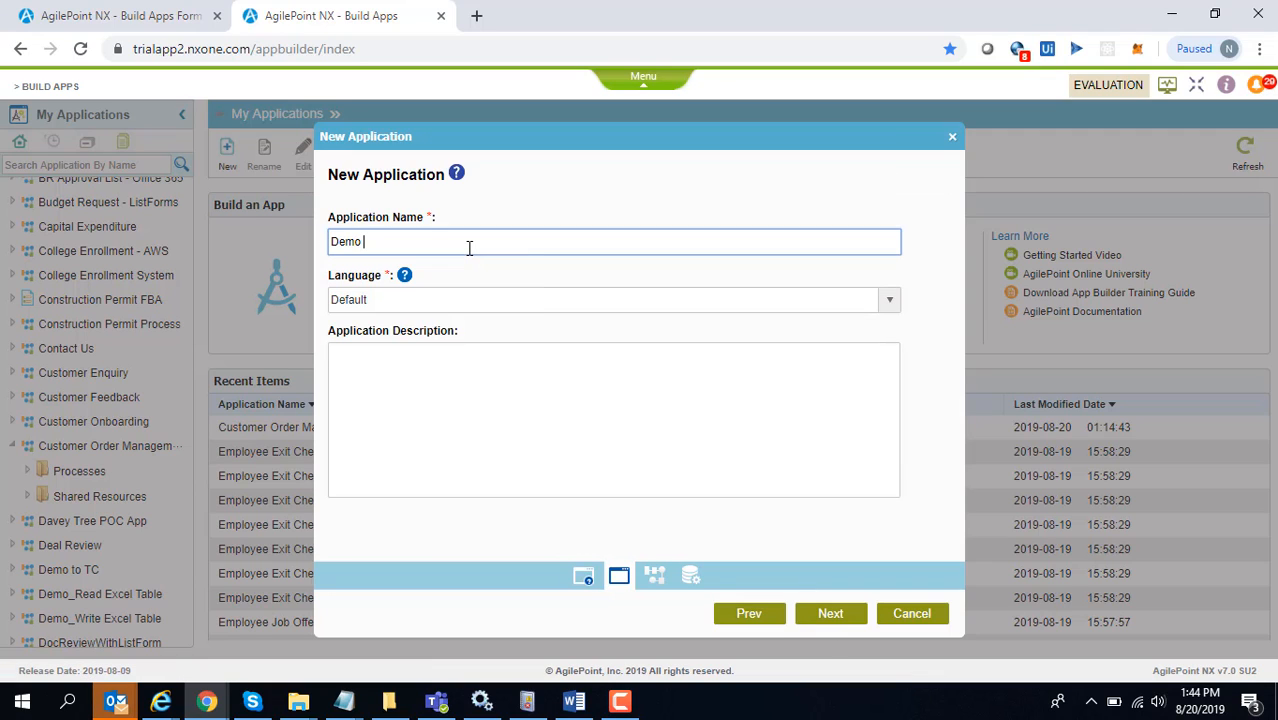
pyautogui.write(' PBA App')
pyautogui.moveTo(469, 247); pyautogui.dragTo(239, 234)
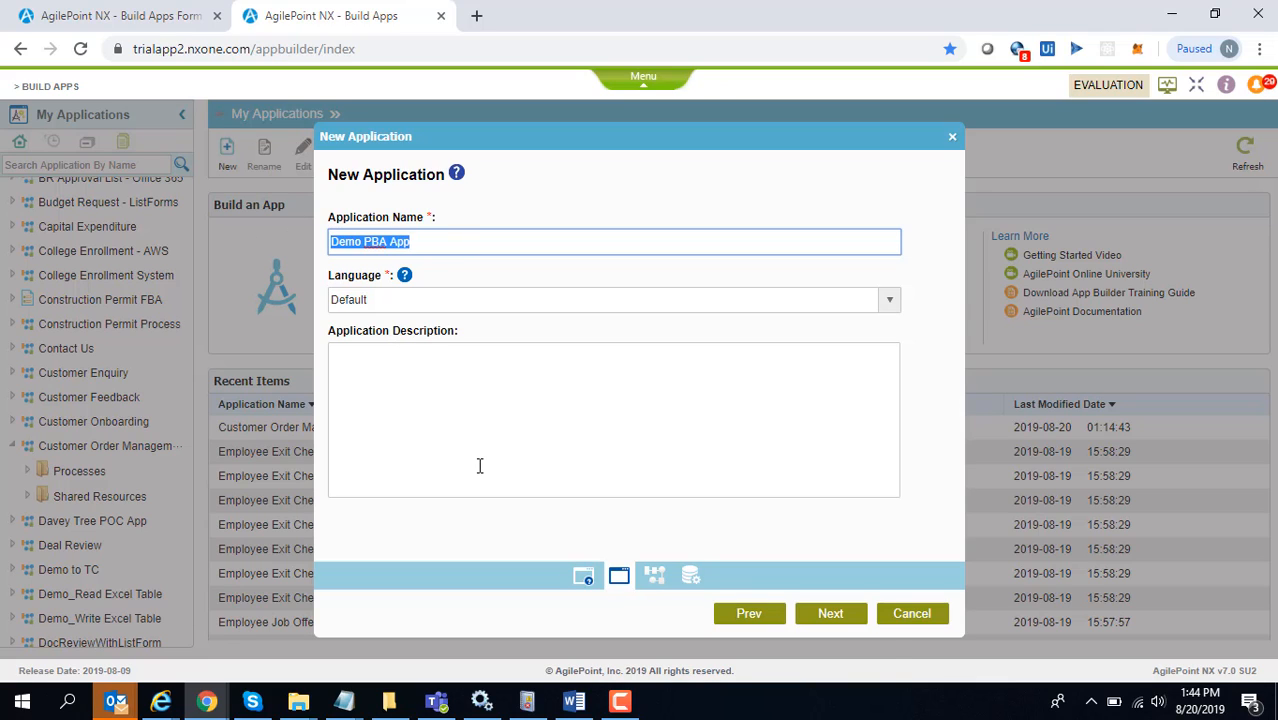
pyautogui.click(820, 615)
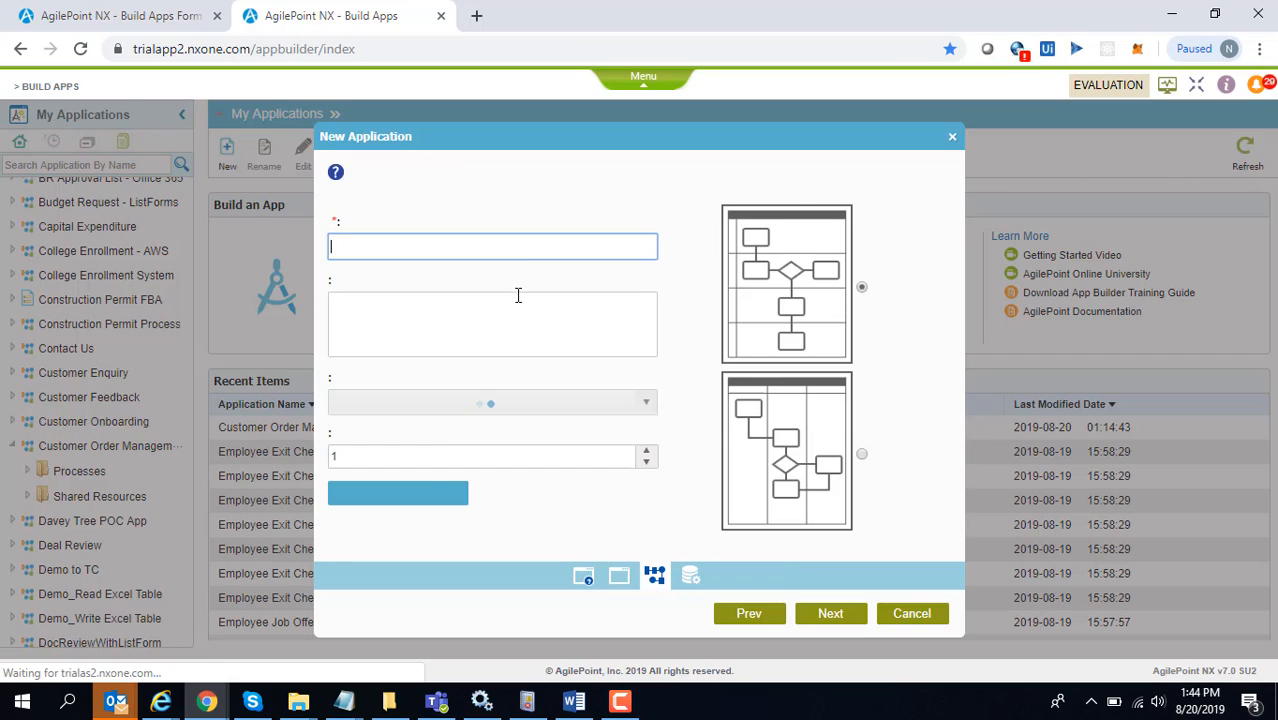
pyautogui.click(828, 614)
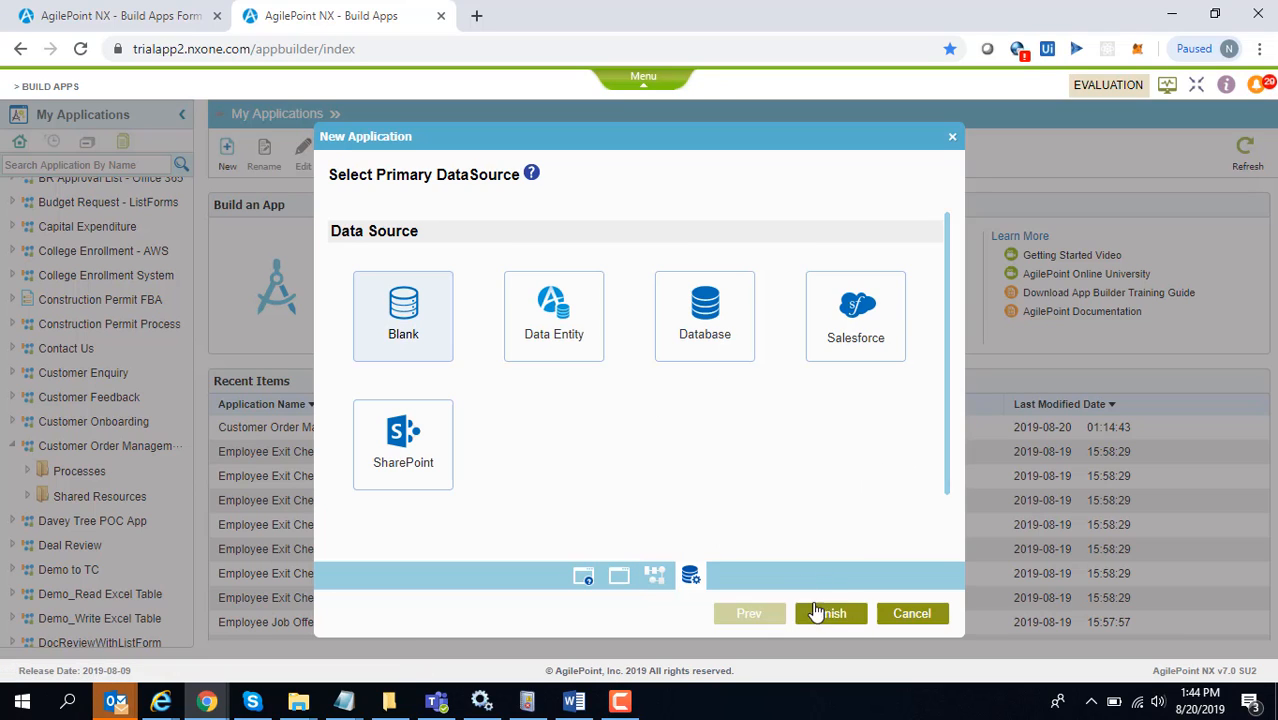
pyautogui.click(847, 613)
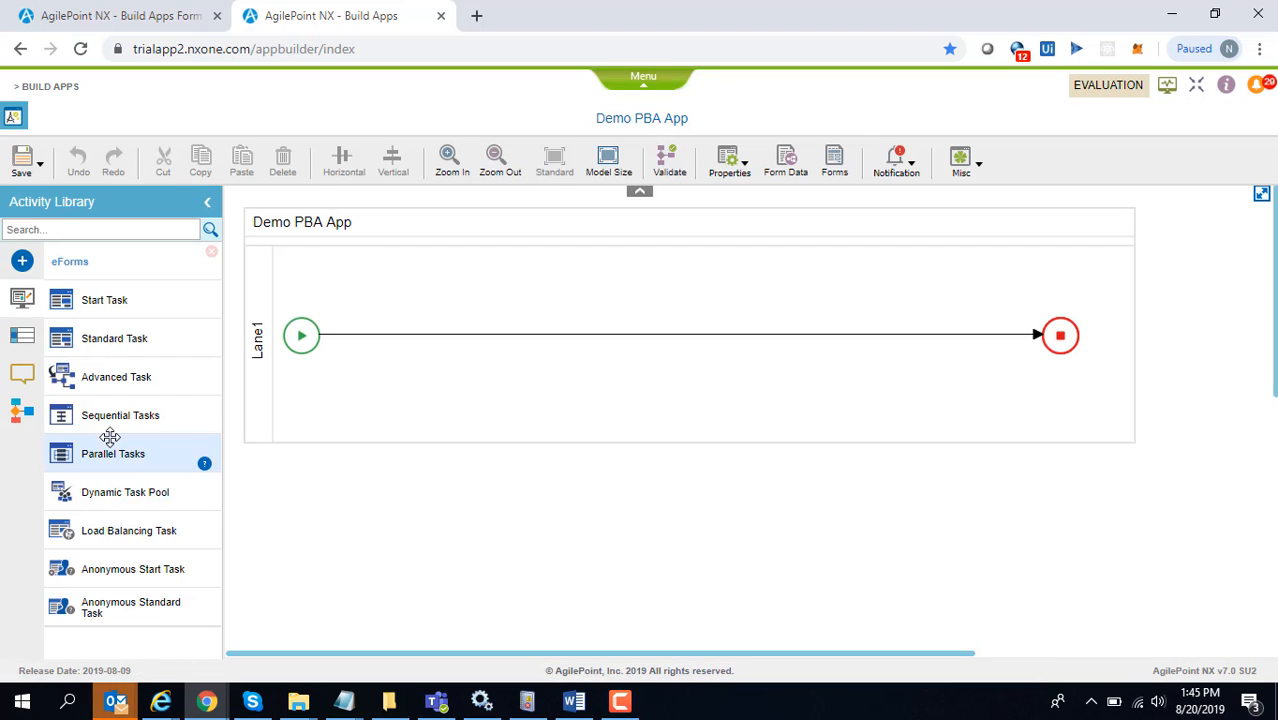
# - Add a Start Task to Lane1 between start and end, and create a blank task form named Submit for it
pyautogui.moveTo(93, 299); pyautogui.dragTo(420, 338)
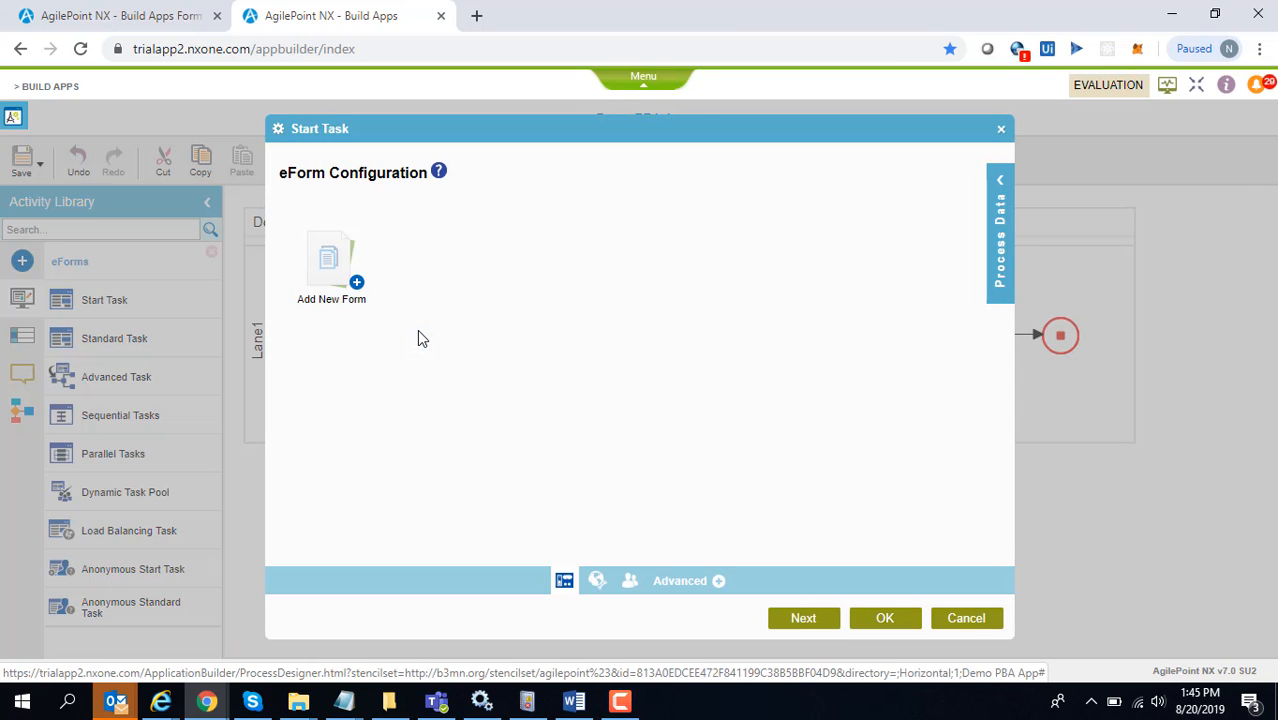
pyautogui.click(323, 268)
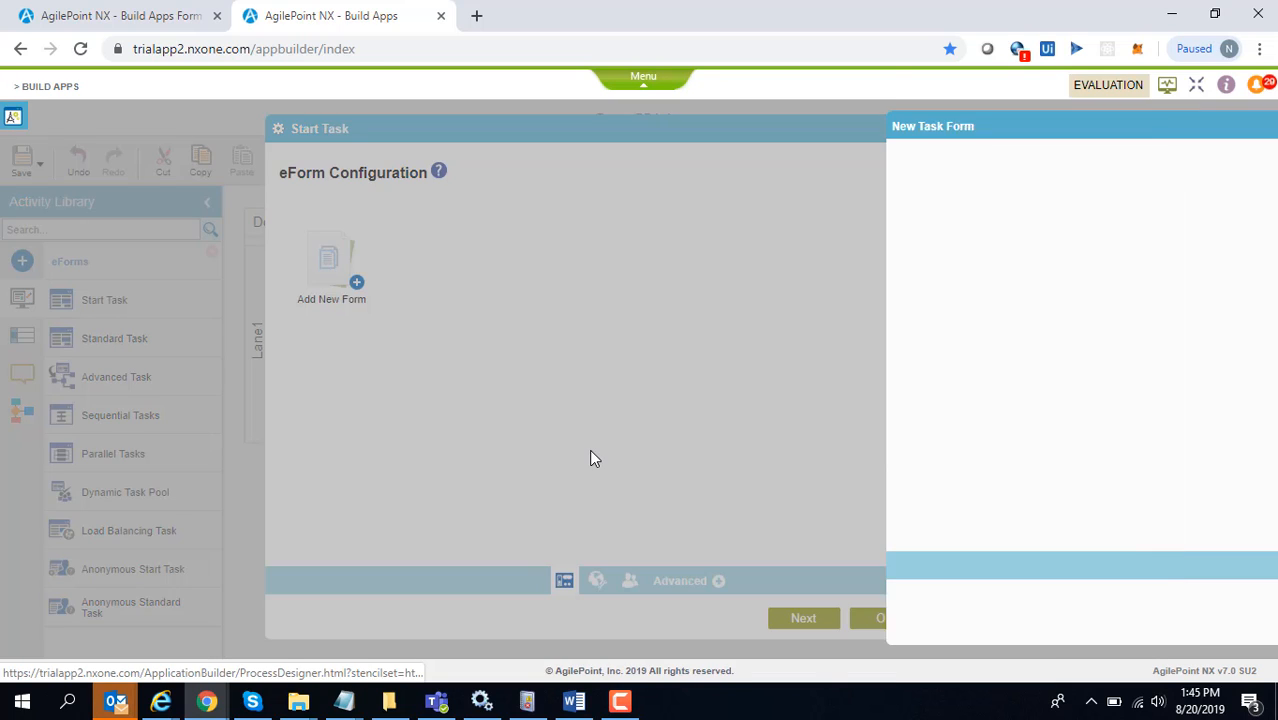
pyautogui.write('Subm')
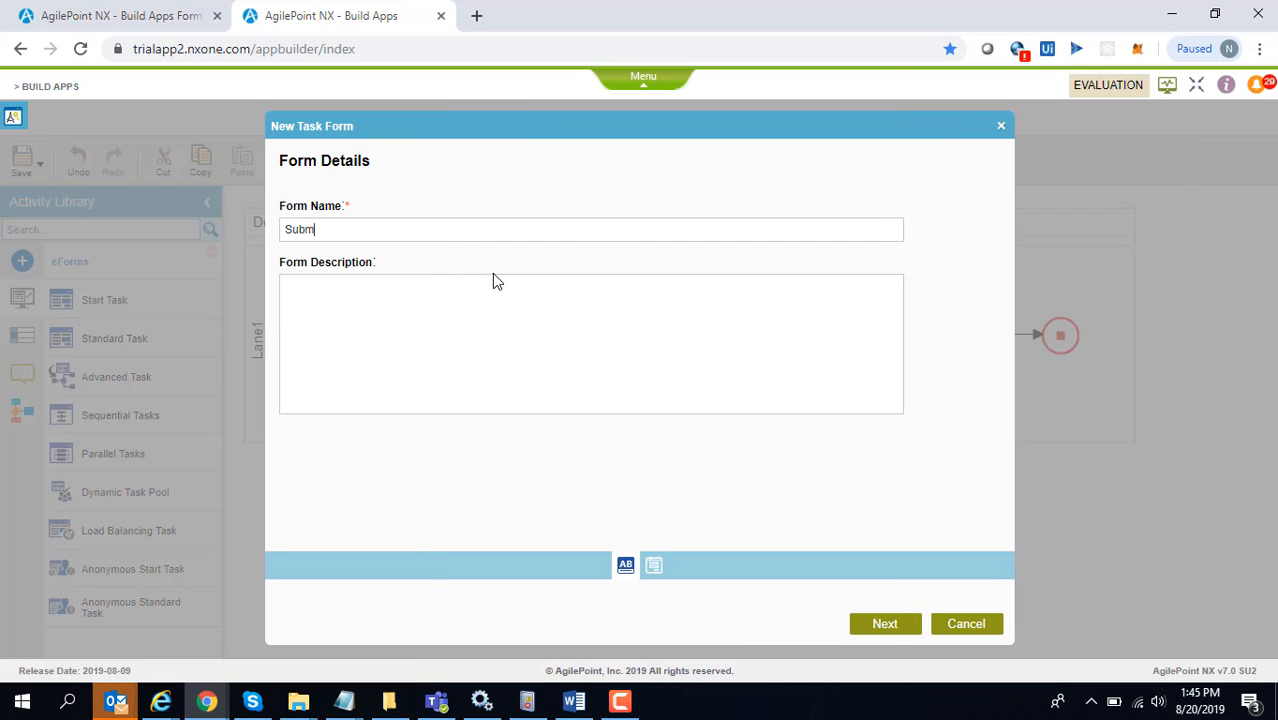
pyautogui.write('it')
pyautogui.click(885, 624)
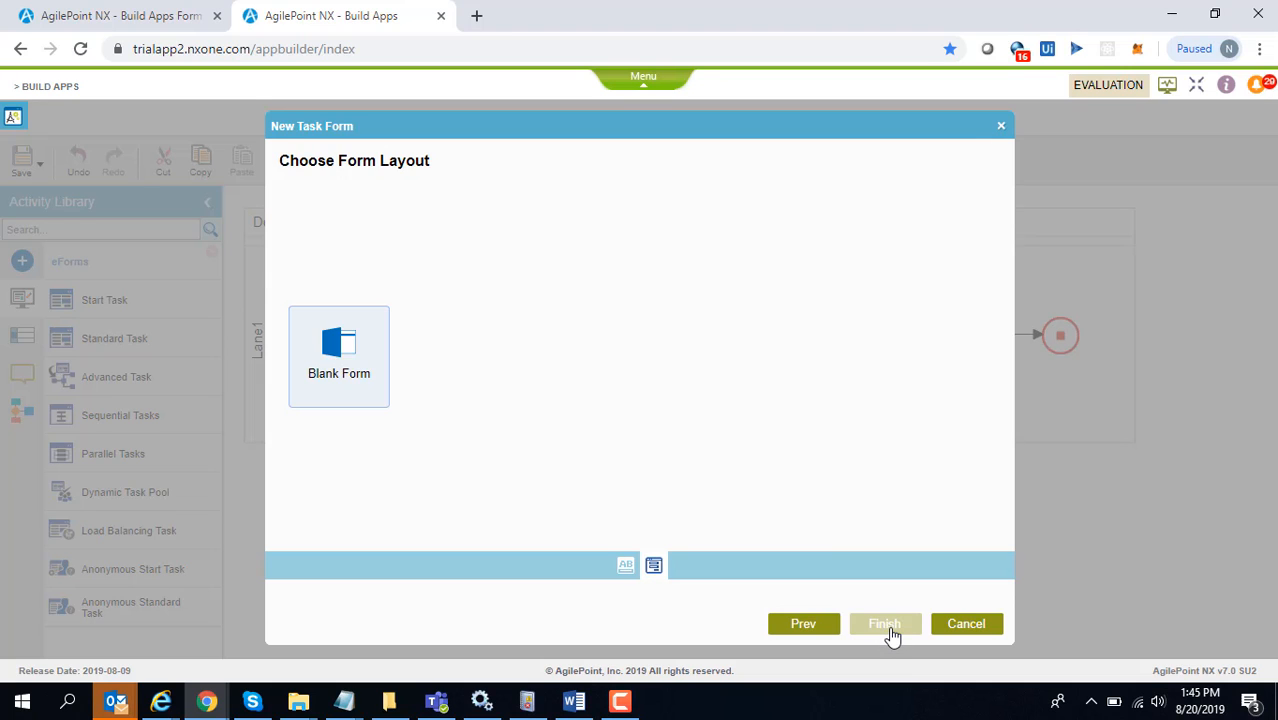
pyautogui.click(885, 624)
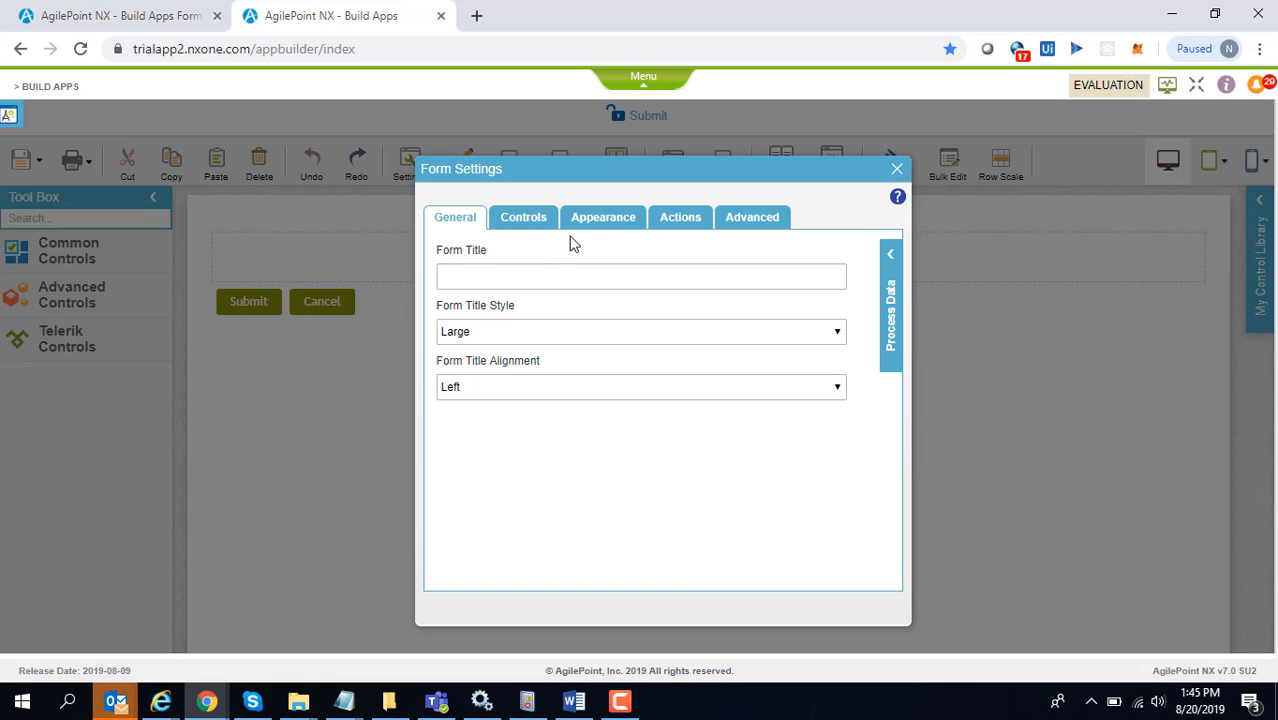
# - Inspect the Apply Global CSS option in the new form's appearance settings, and close the form settings
pyautogui.click(601, 219)
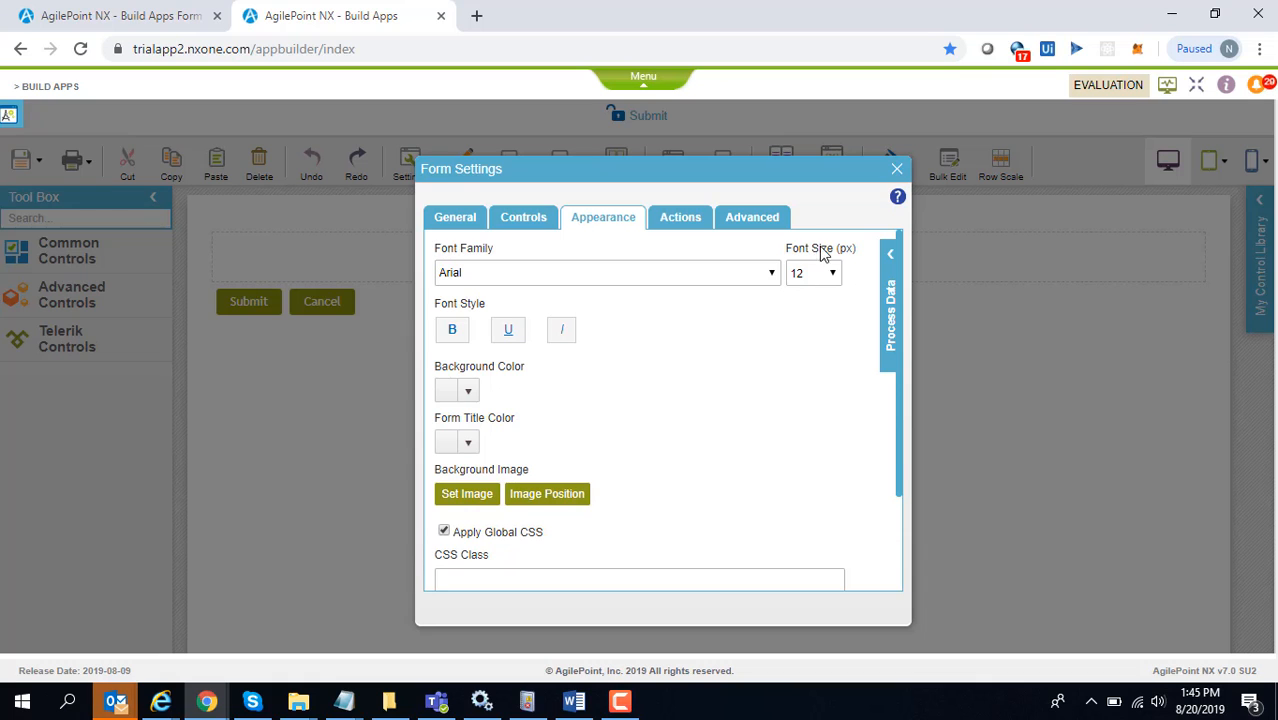
pyautogui.click(896, 168)
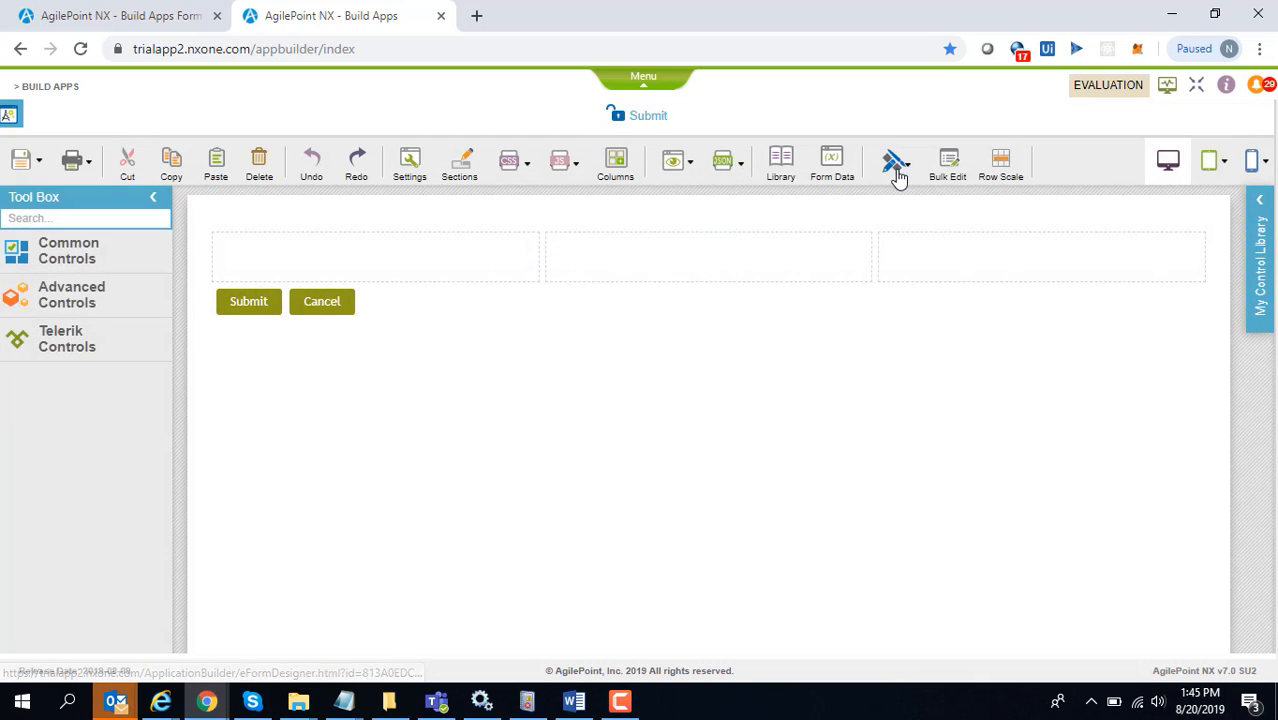
# - Add a Text Box to the form's first cell and a Radio Button below it with a second option
pyautogui.click(100, 255)
pyautogui.moveTo(100, 324); pyautogui.dragTo(261, 263)
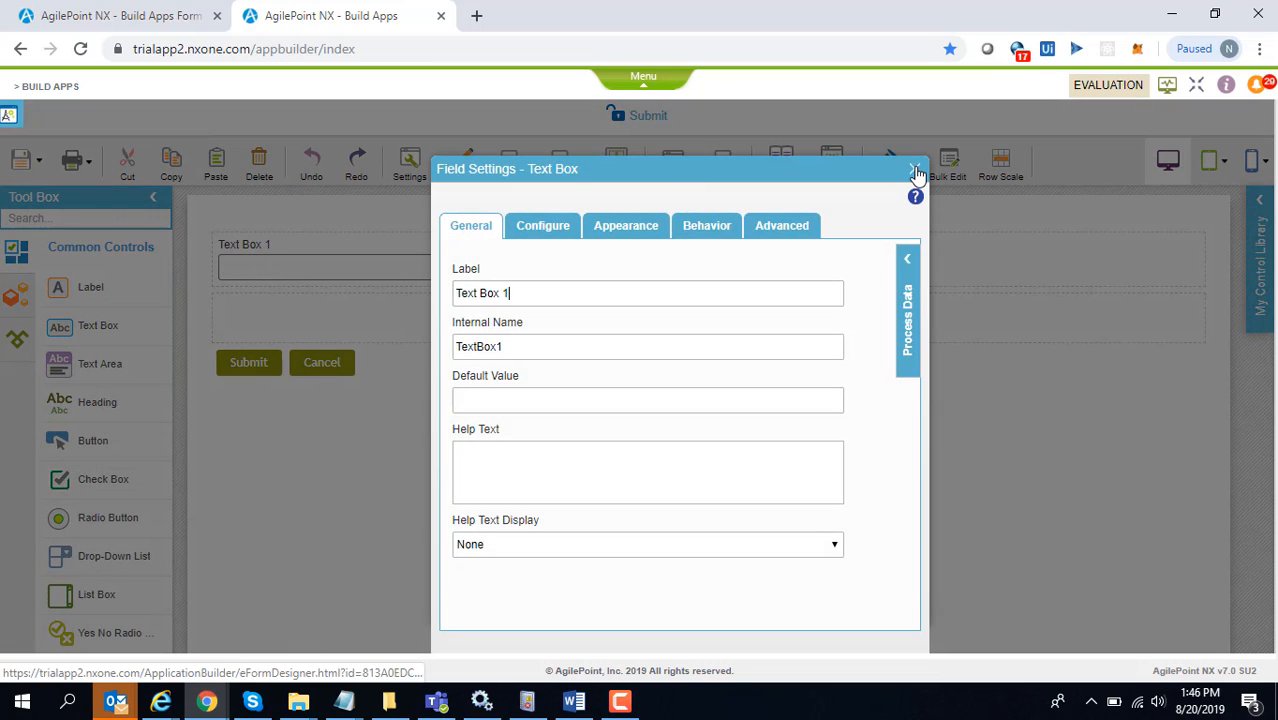
pyautogui.click(914, 170)
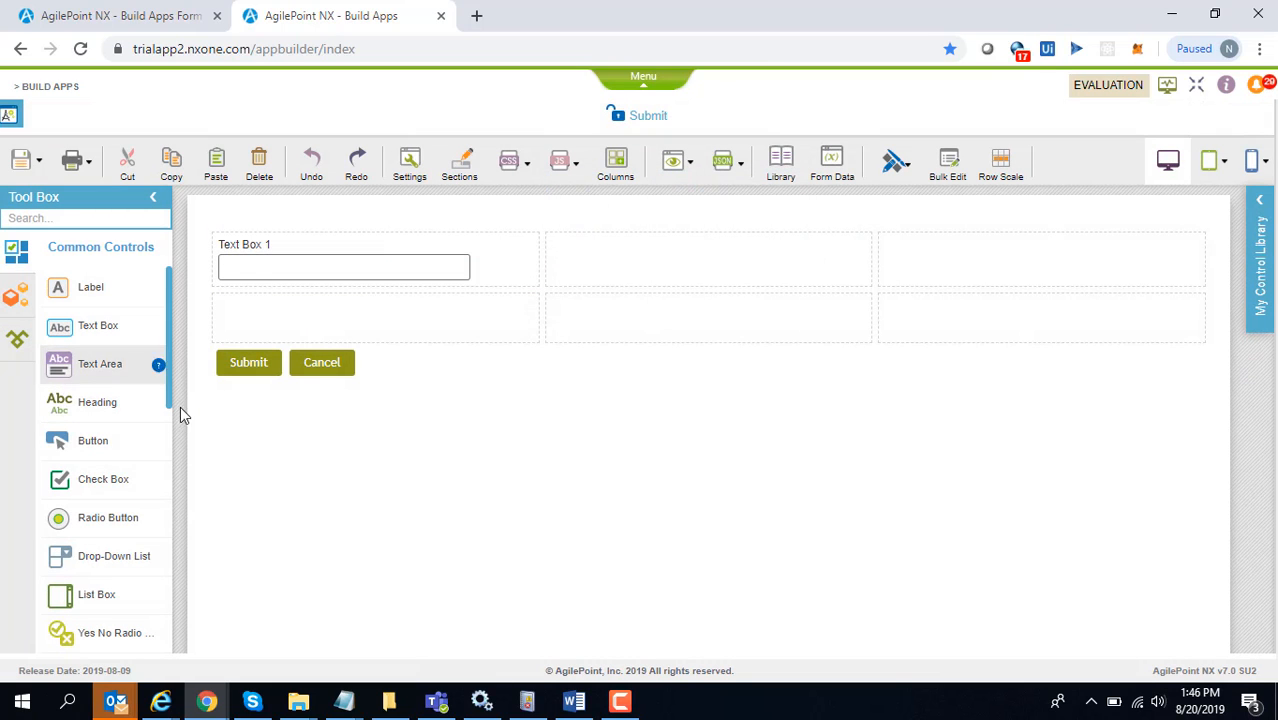
pyautogui.moveTo(100, 517); pyautogui.dragTo(283, 314)
pyautogui.click(500, 232)
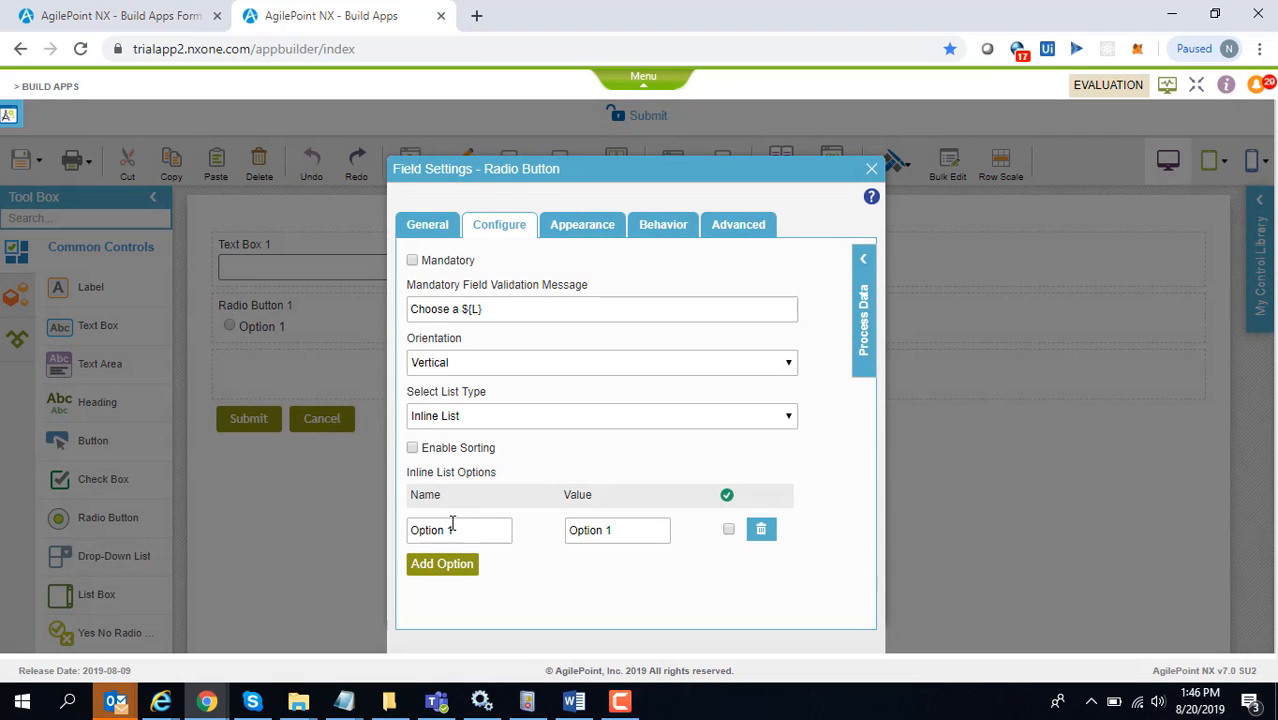
pyautogui.click(445, 564)
pyautogui.click(873, 174)
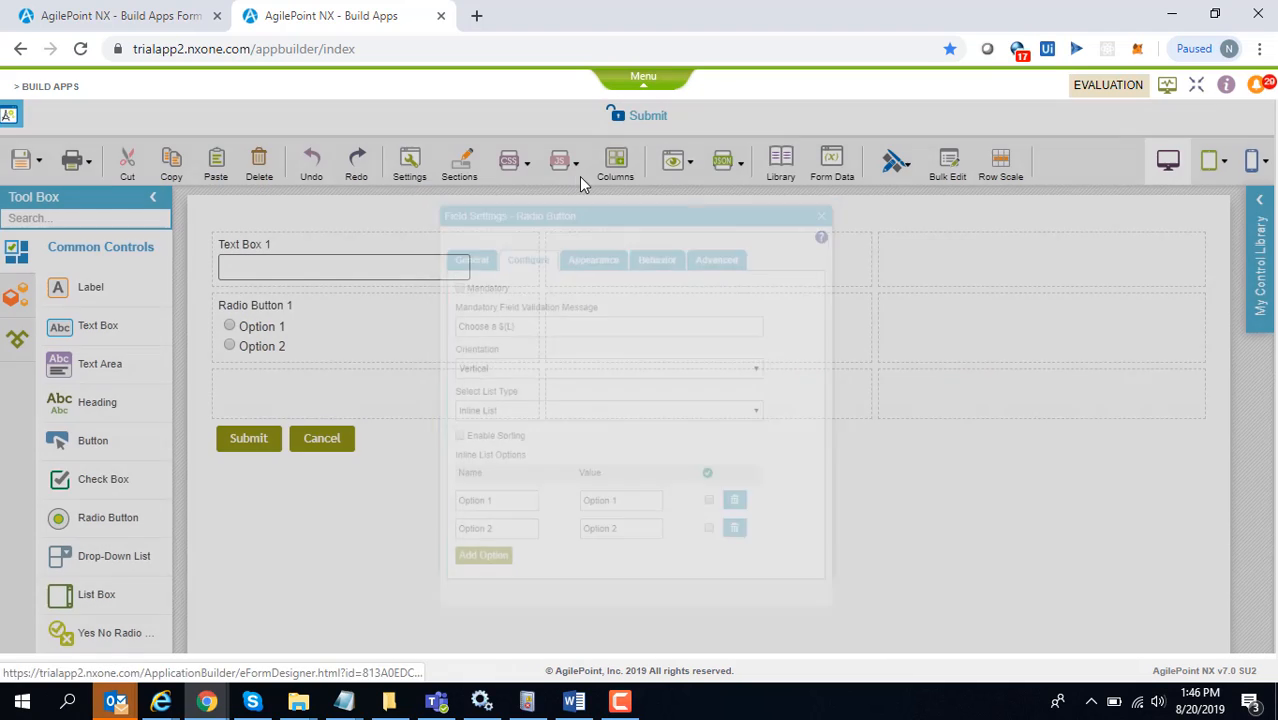
# - Preview the new Submit form as PC Browser to check its Global CSS styling, and close the preview
pyautogui.moveTo(679, 177)
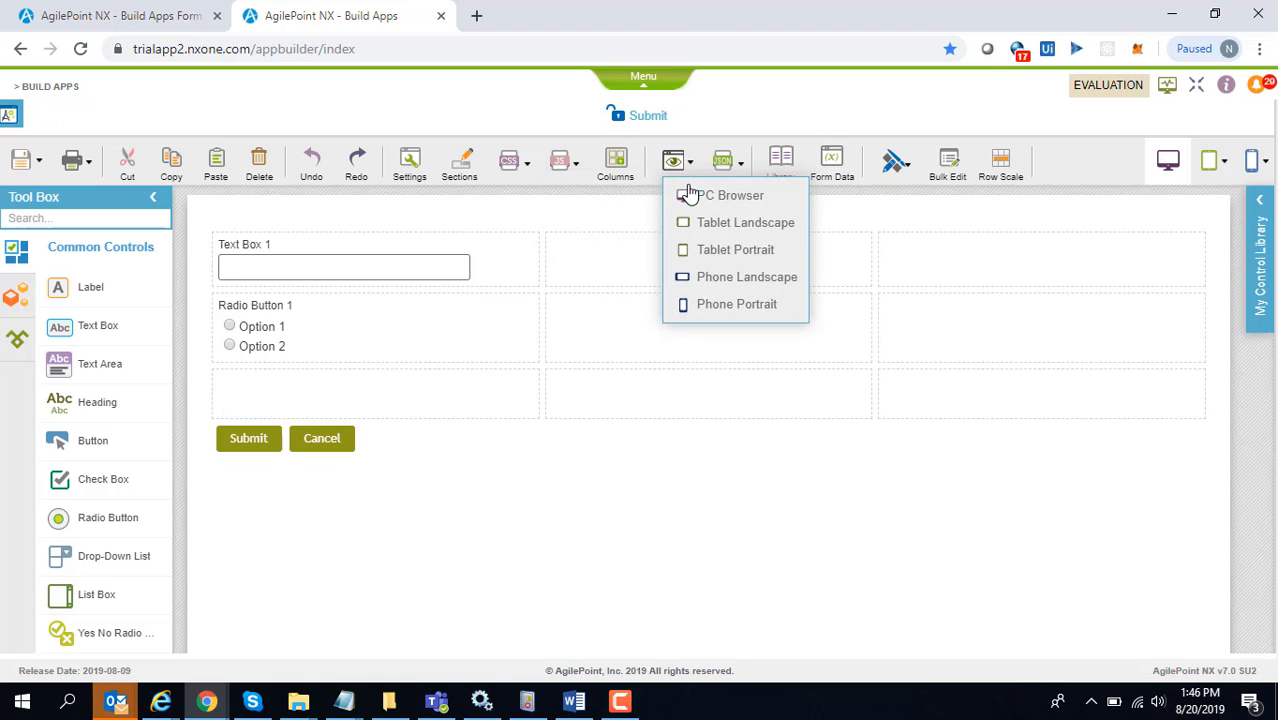
pyautogui.click(688, 192)
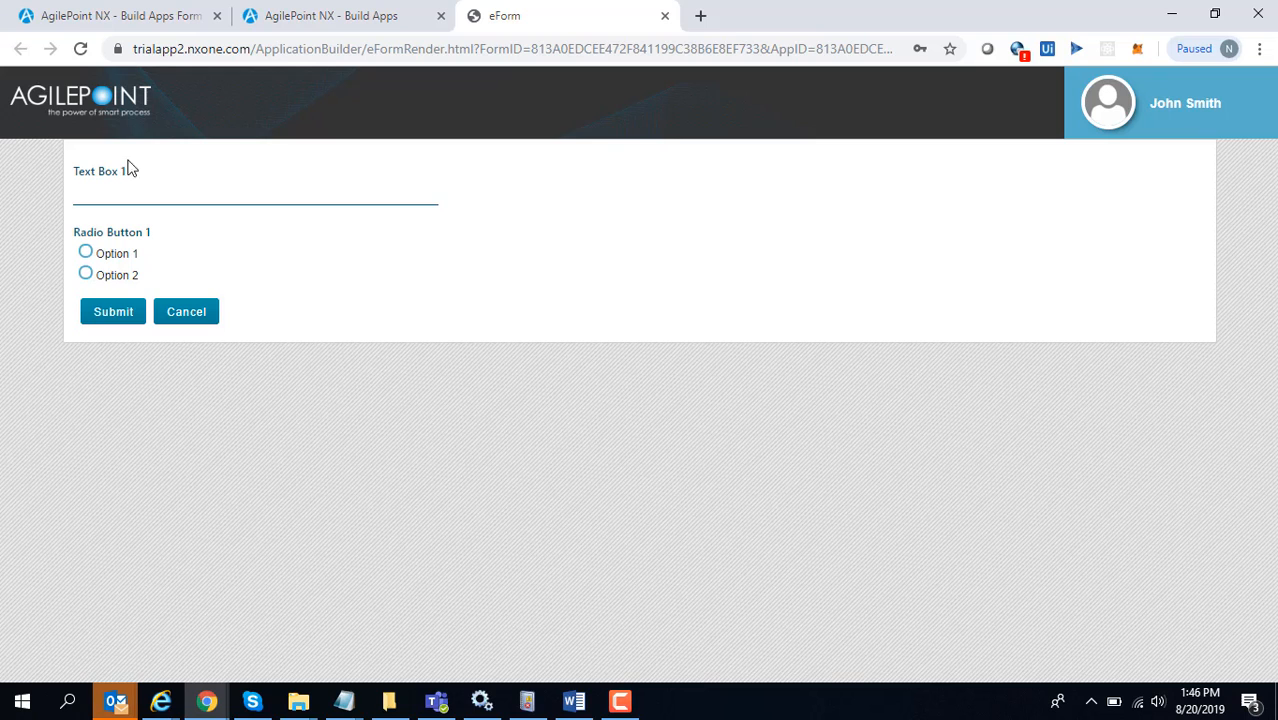
pyautogui.click(661, 16)
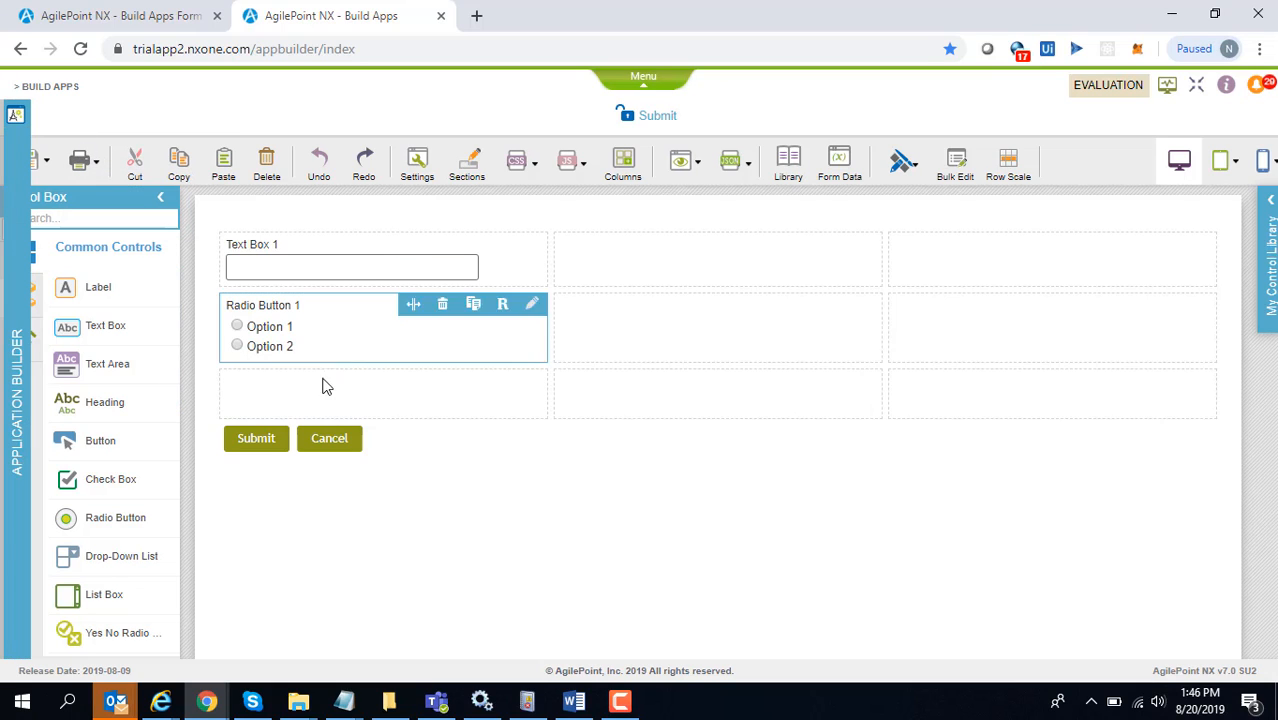
# - Exit the form, the Start Task configuration and the Demo PBA App process model without saving changes
pyautogui.click(16, 117)
pyautogui.click(693, 425)
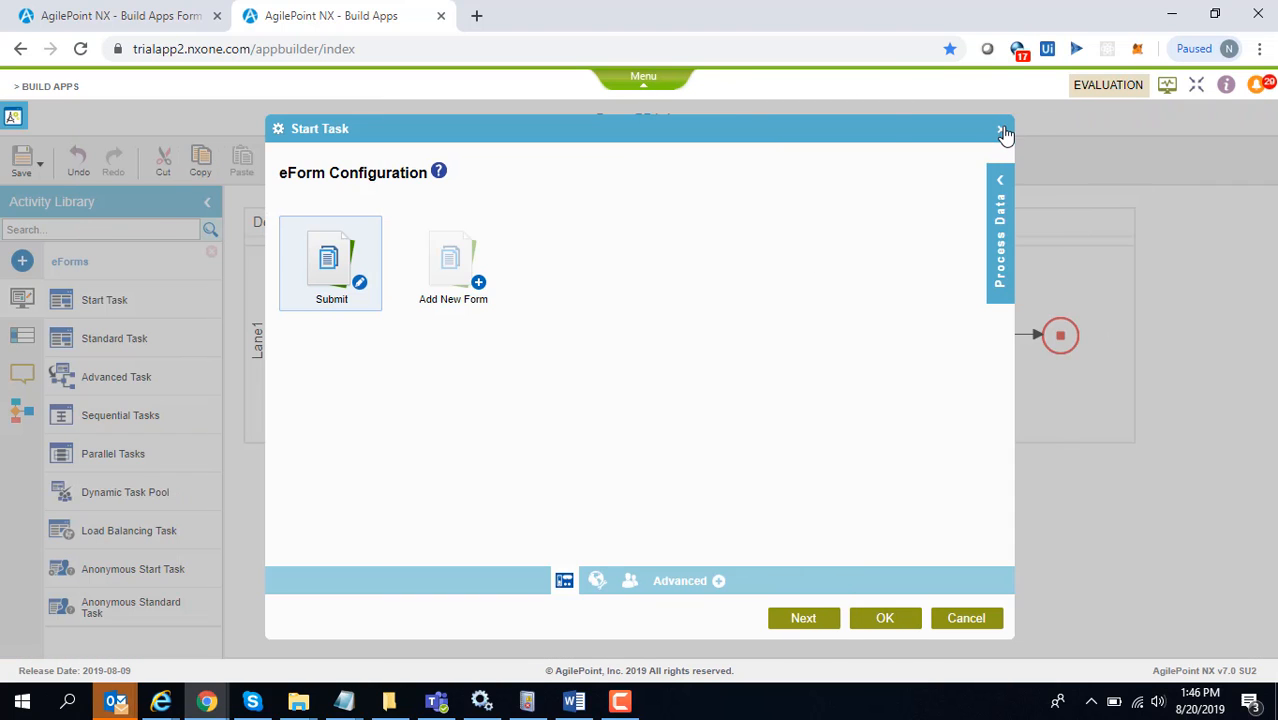
pyautogui.click(1003, 126)
pyautogui.click(15, 119)
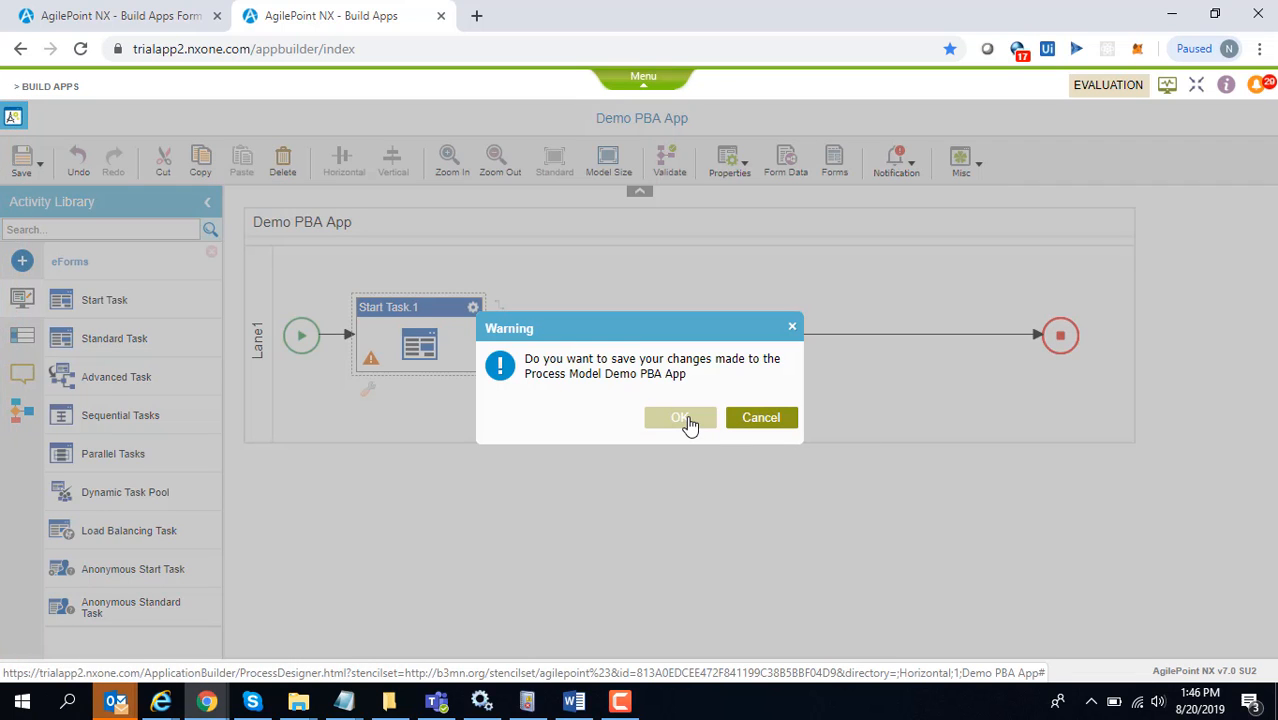
pyautogui.click(762, 418)
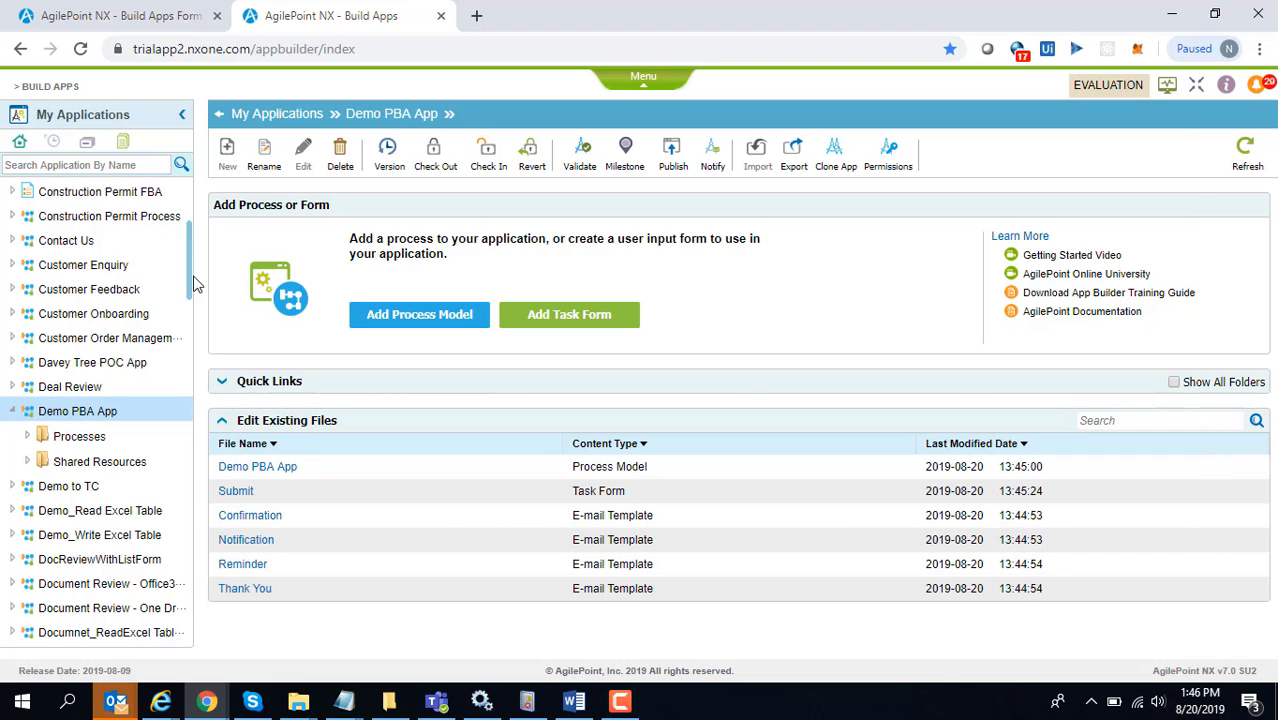
# - Open the Submit form of the Customer Order Management application, inspect its own form CSS and close the CSS editor
pyautogui.click(145, 336)
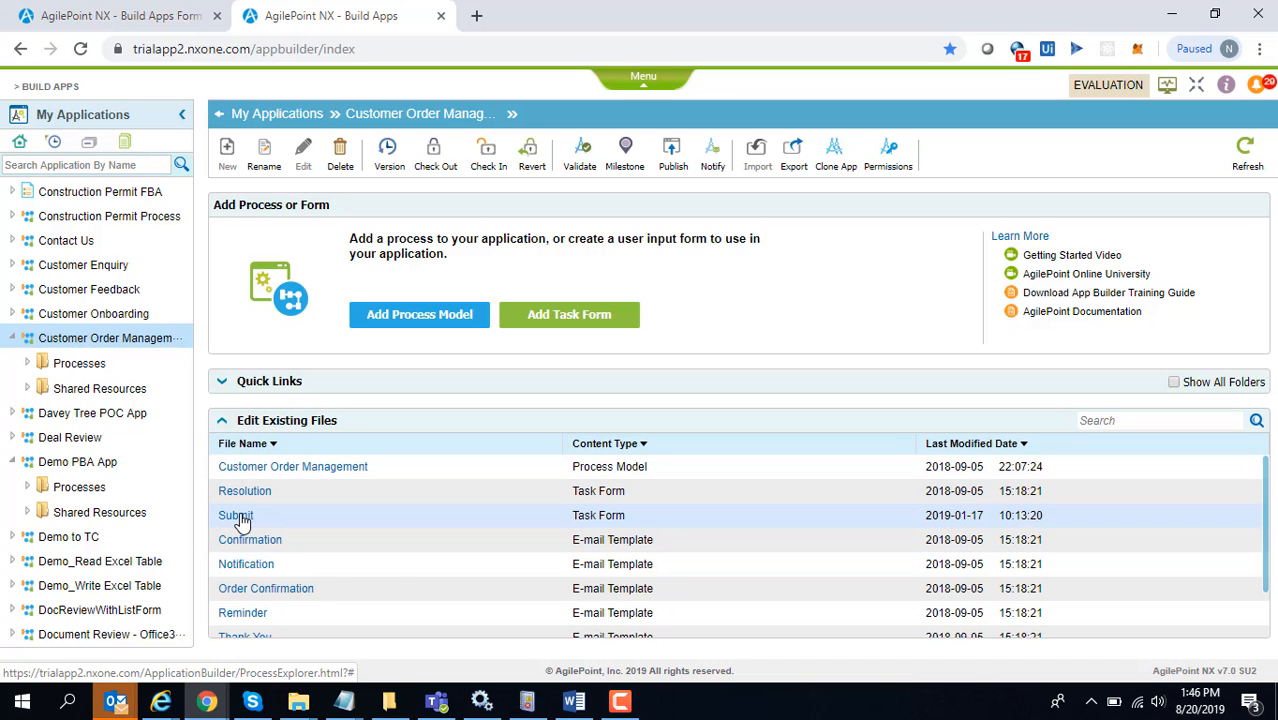
pyautogui.click(238, 516)
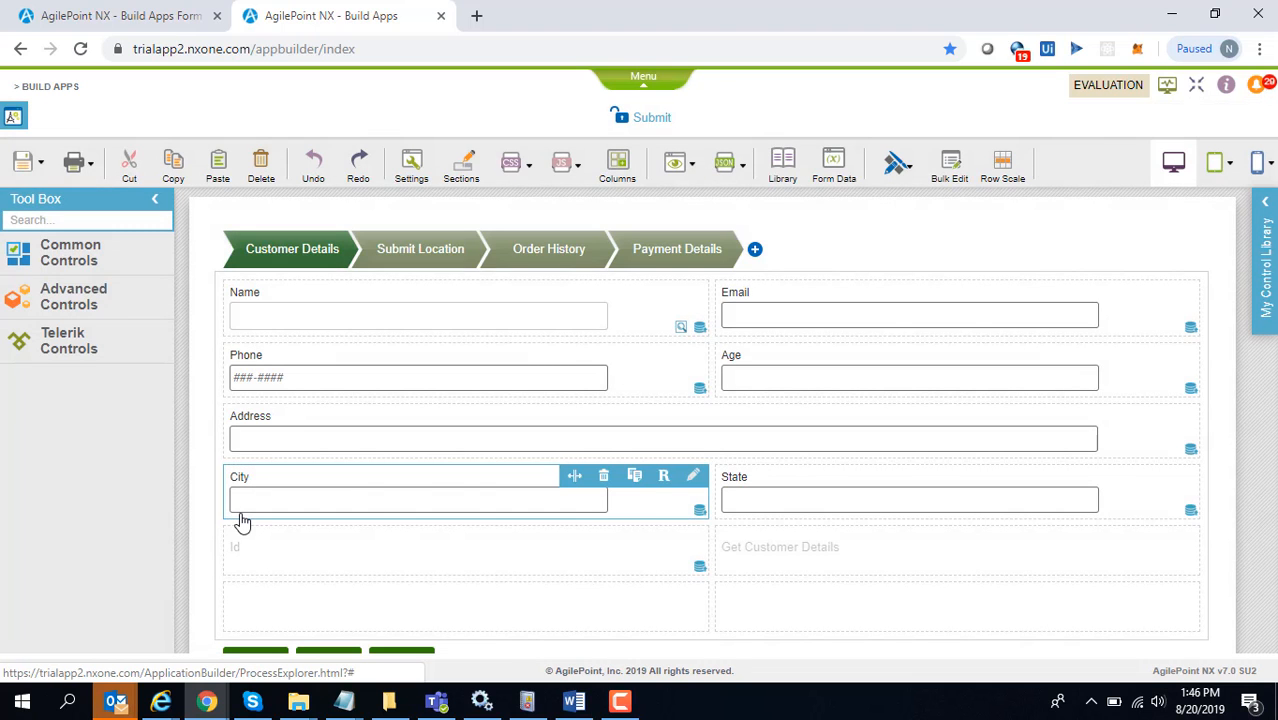
pyautogui.click(513, 162)
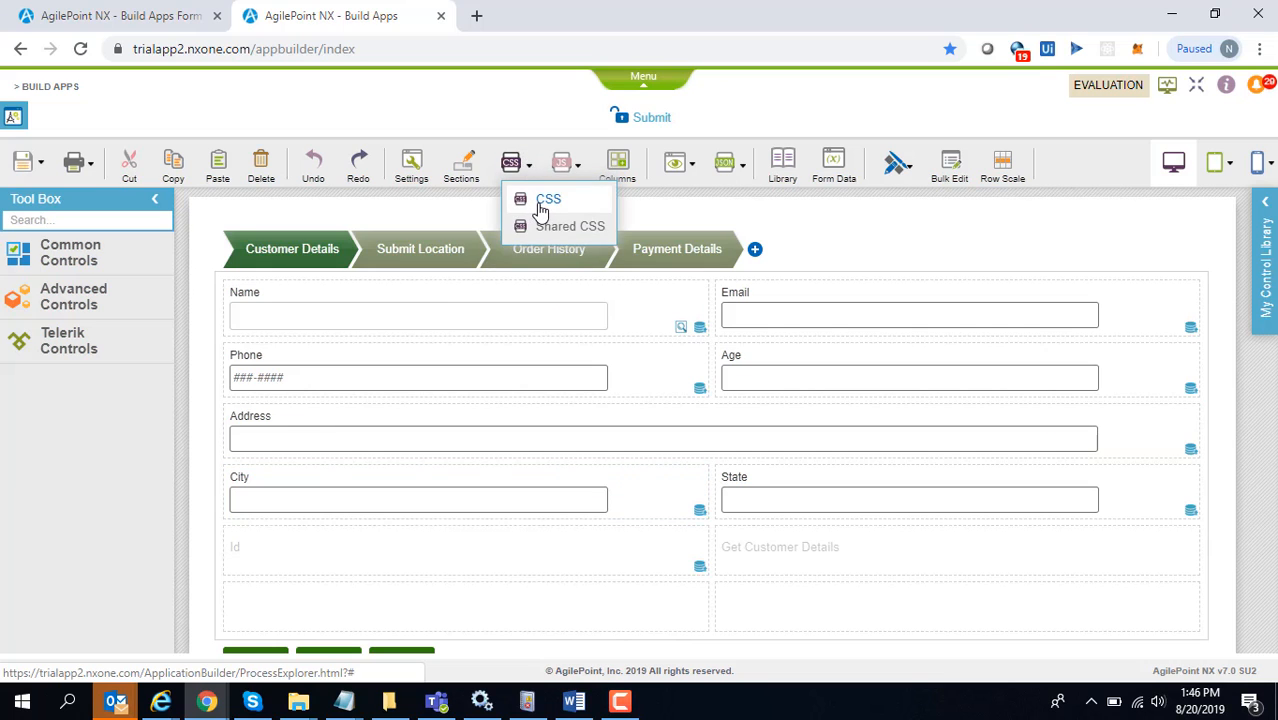
pyautogui.click(541, 204)
pyautogui.click(905, 180)
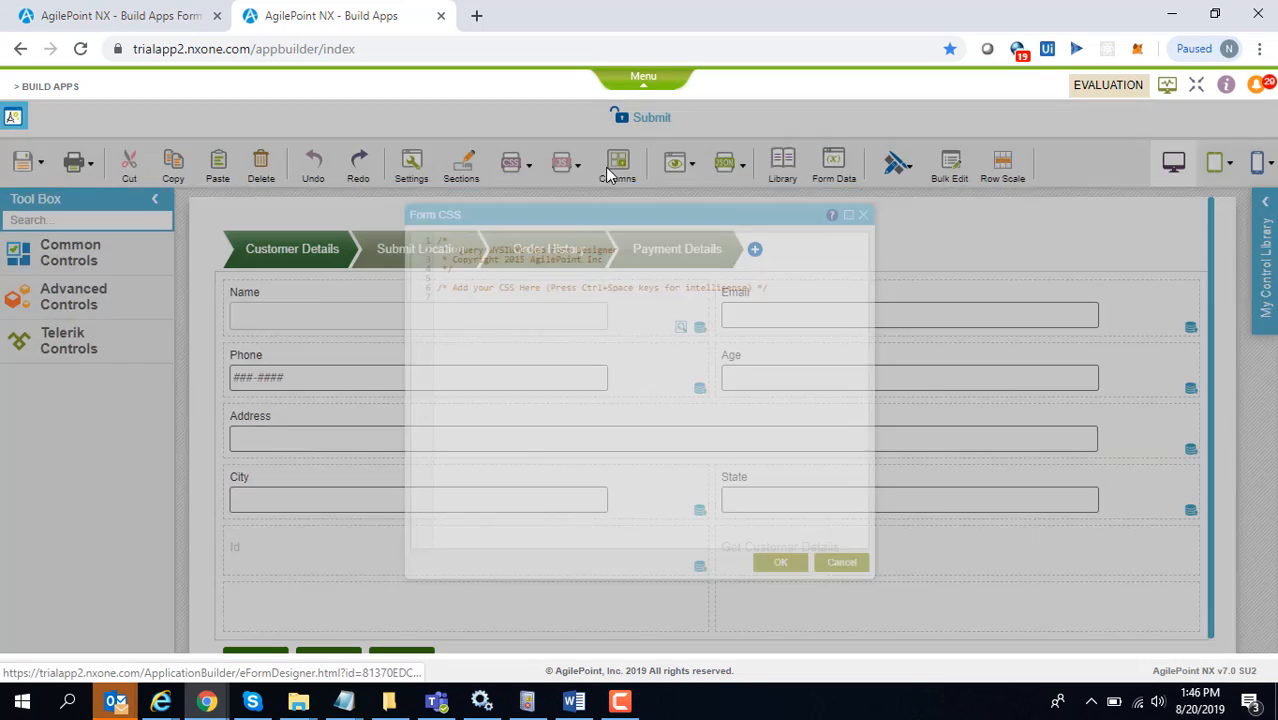
# - Leave all shared CSS files deselected for the Submit form, including Form1CSS.css and FormCSS.css, and accept the selection
pyautogui.click(562, 162)
pyautogui.click(513, 162)
pyautogui.click(539, 226)
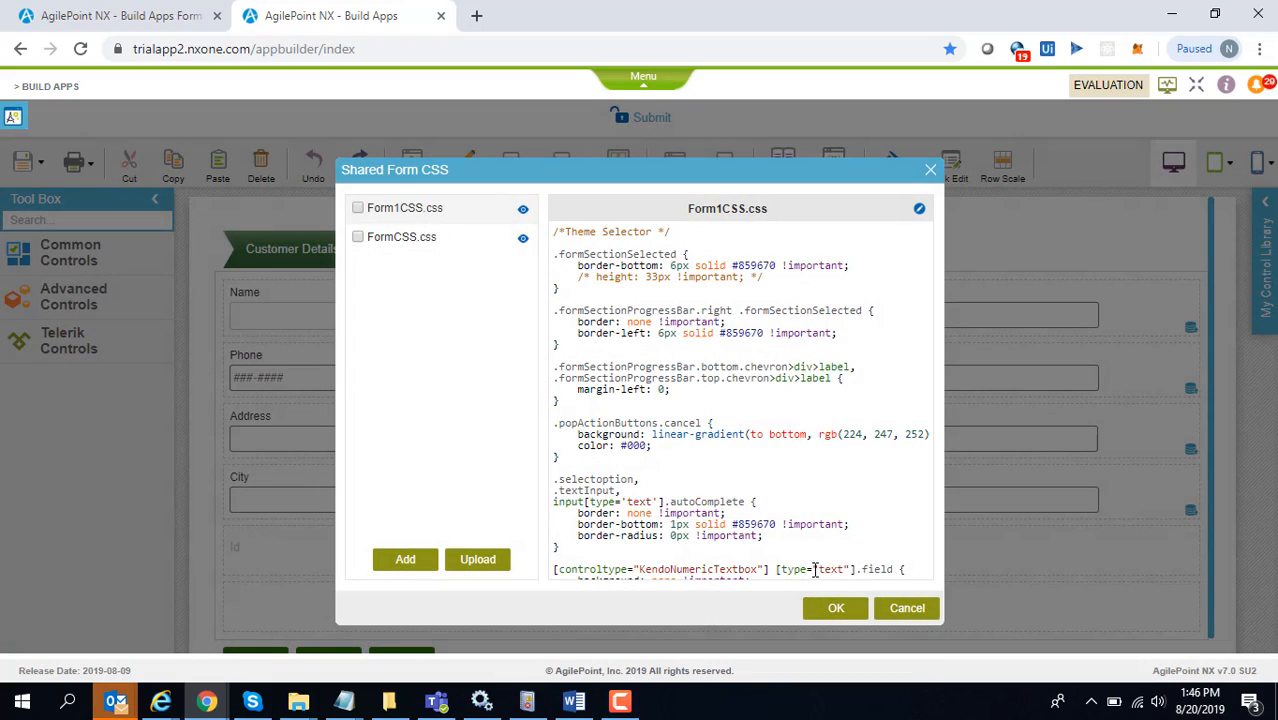
pyautogui.click(842, 612)
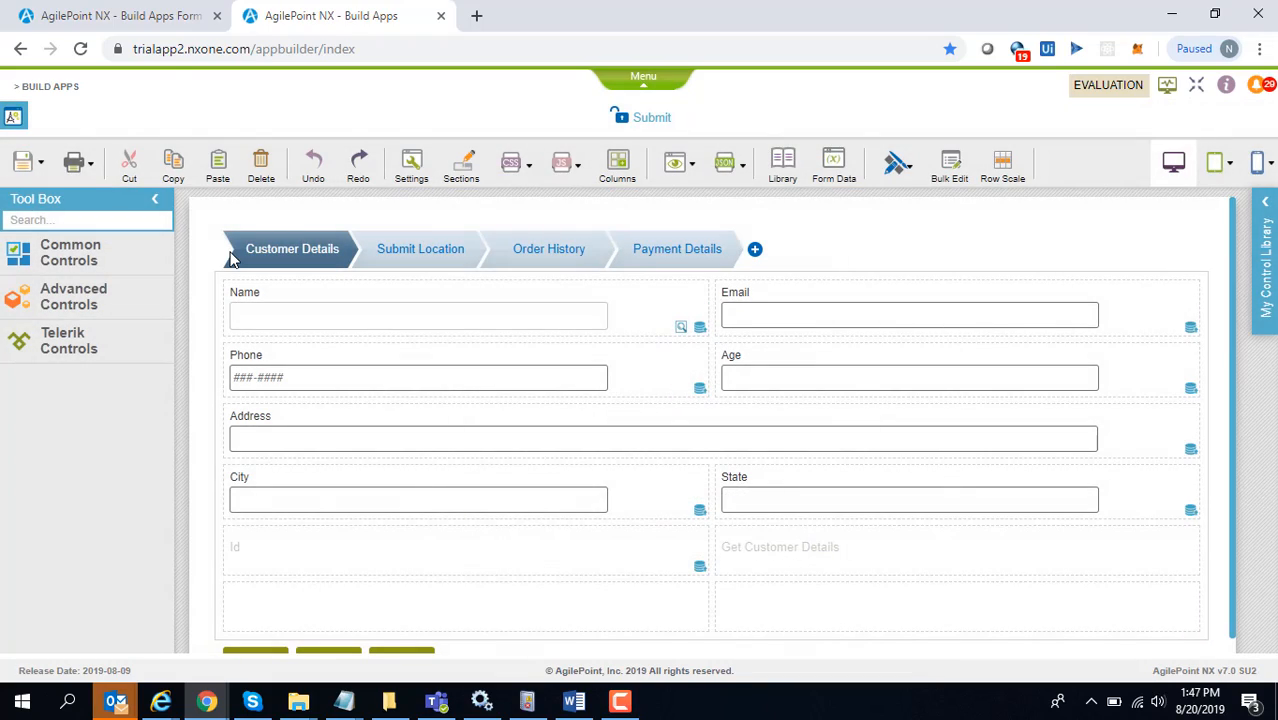
# - In the form designer settings, set applying Global CSS by default to forms created before 7.0 SU2 to Yes and save
pyautogui.click(167, 14)
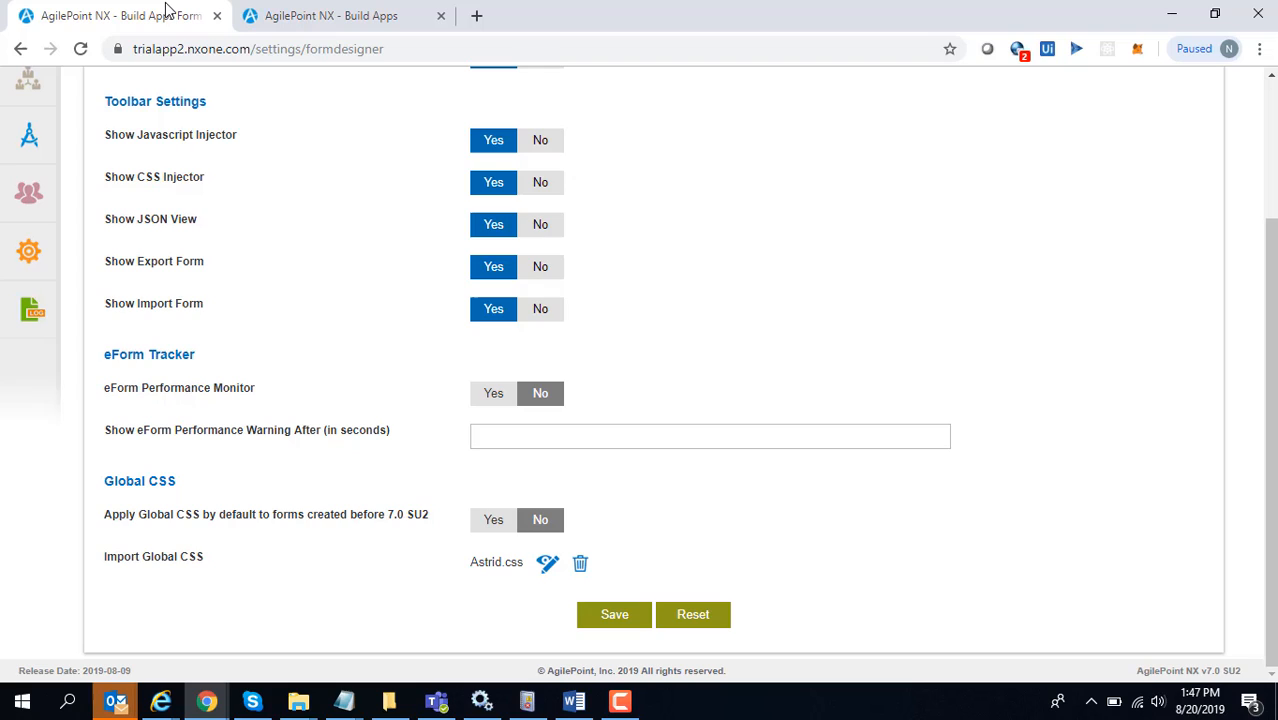
pyautogui.click(496, 523)
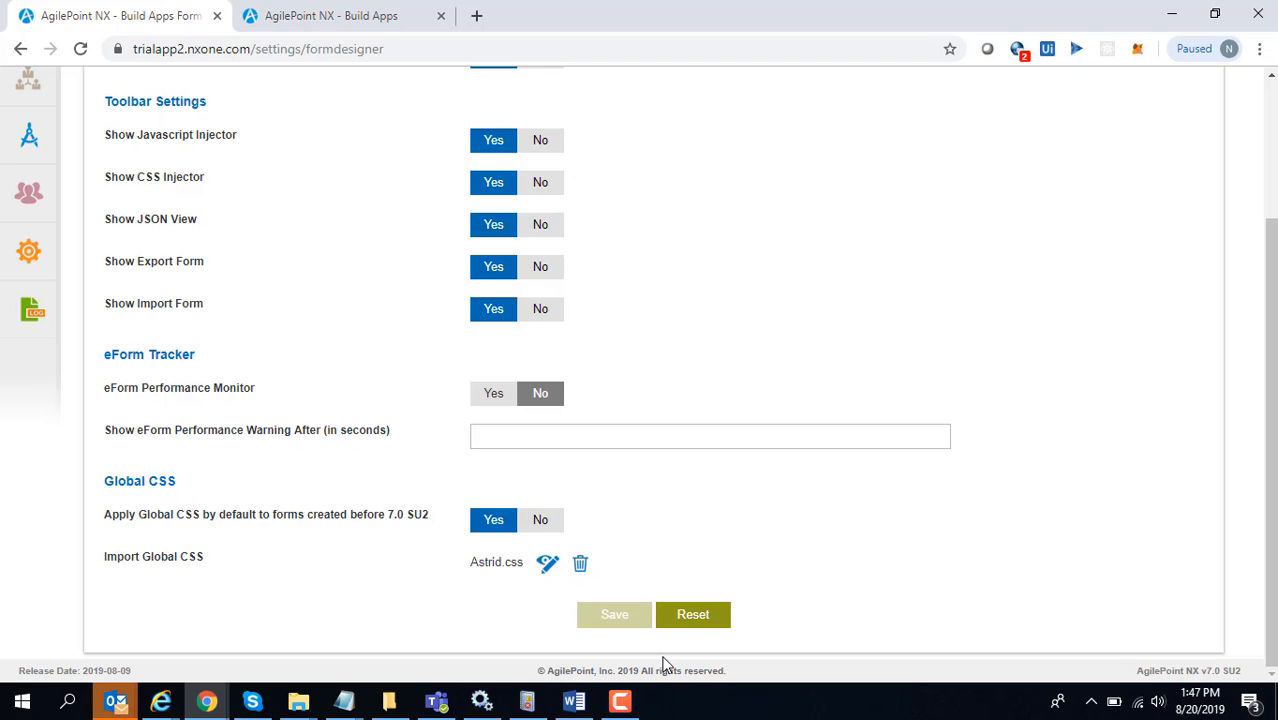
pyautogui.click(614, 617)
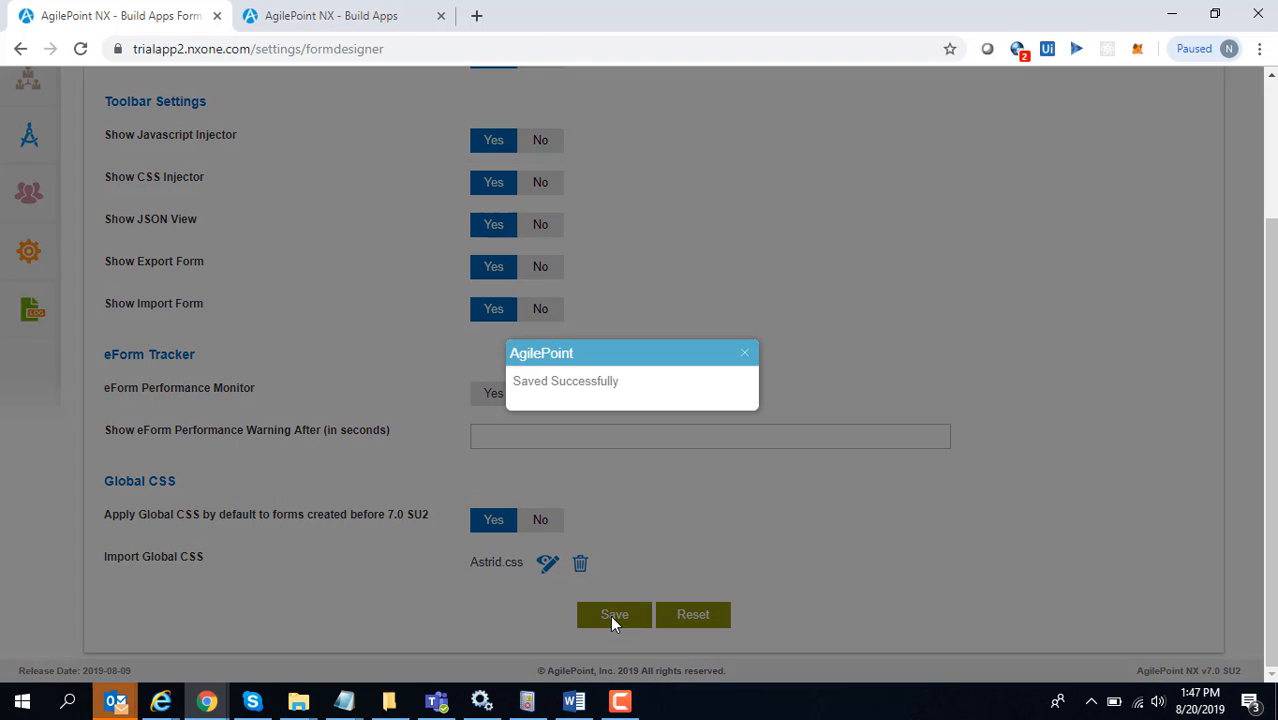
pyautogui.click(745, 354)
# - Preview the existing Submit form as PC Browser to check the Global CSS styling, and close the preview
pyautogui.click(350, 17)
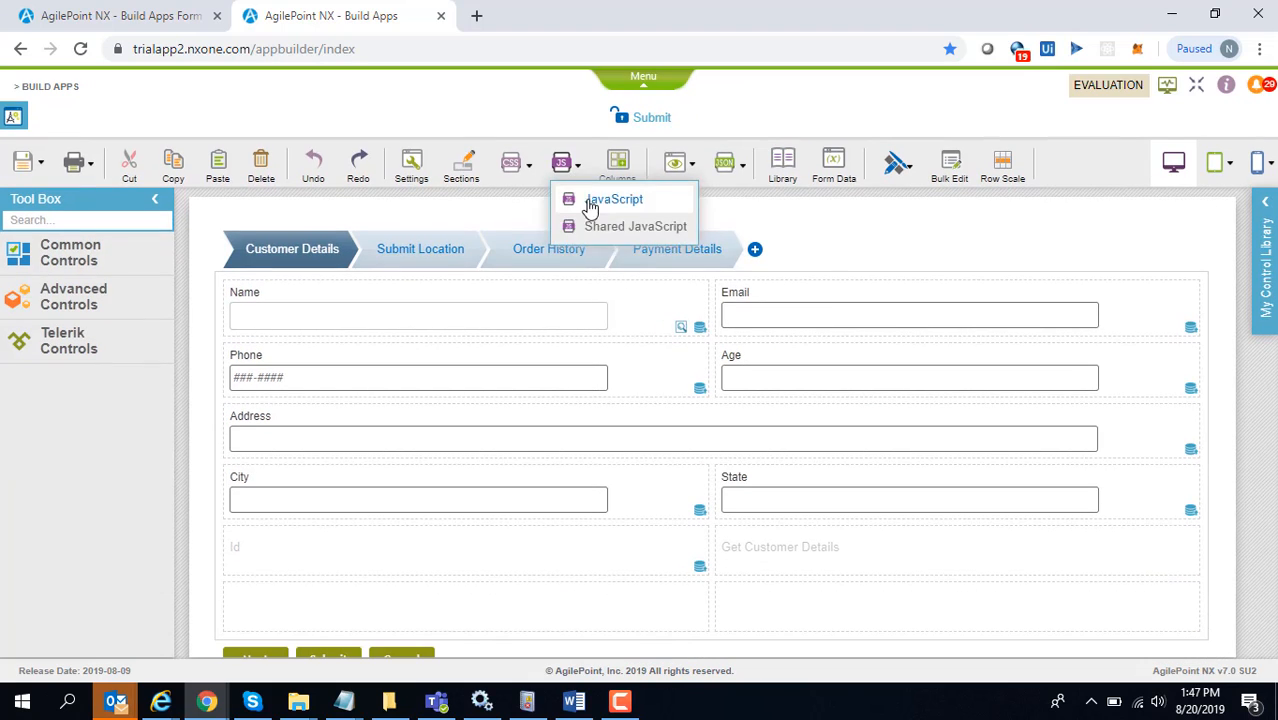
pyautogui.moveTo(683, 168)
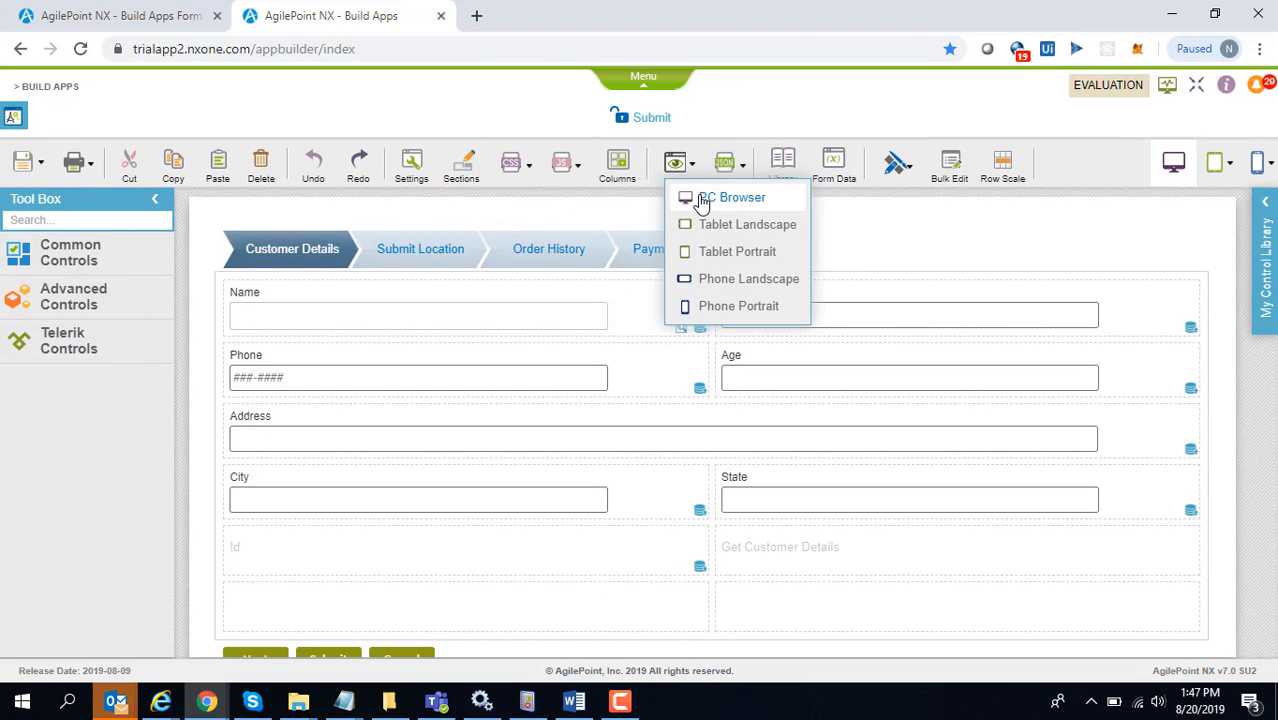
pyautogui.click(703, 202)
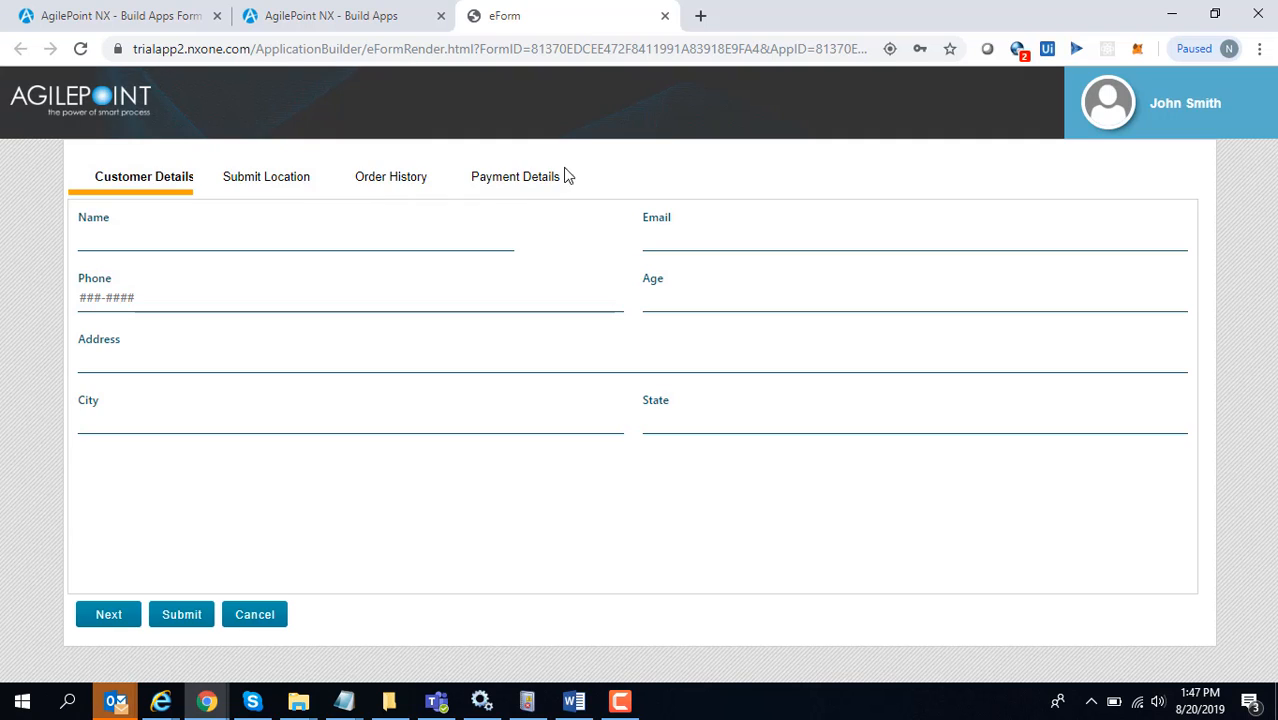
pyautogui.click(664, 16)
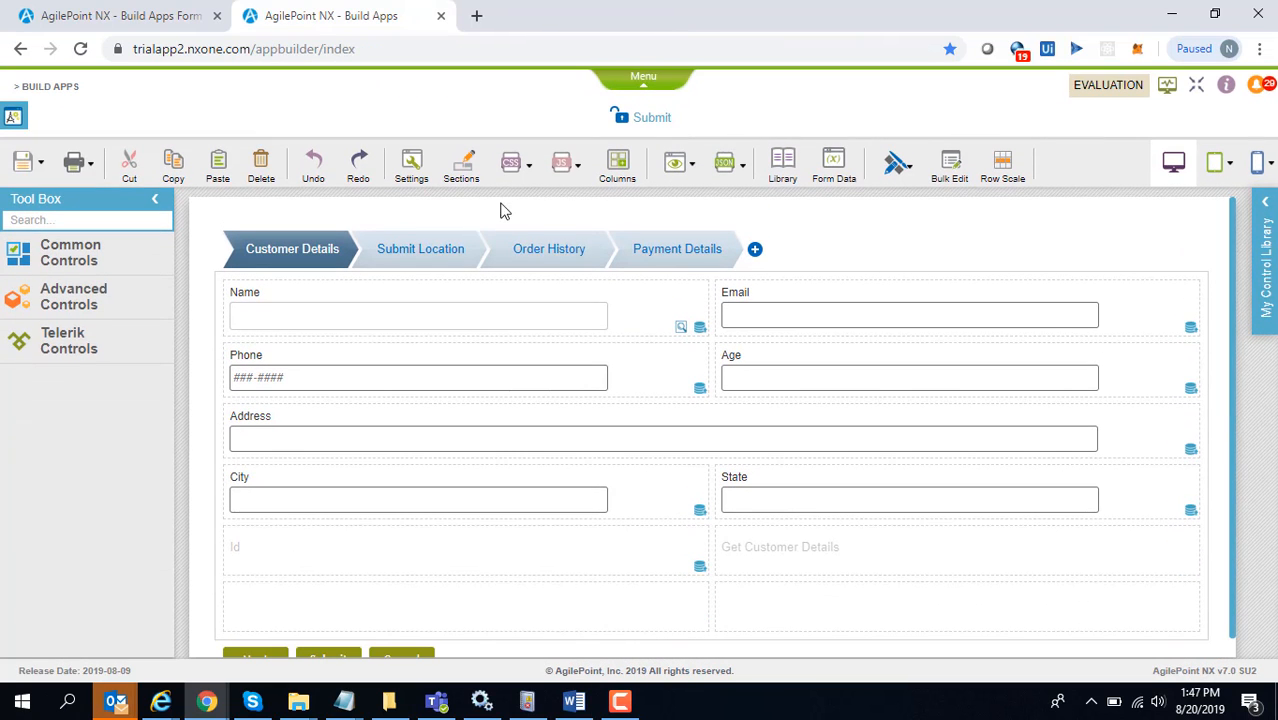
# - Apply the shared CSS file Form1CSS.css to the Submit form
pyautogui.click(514, 172)
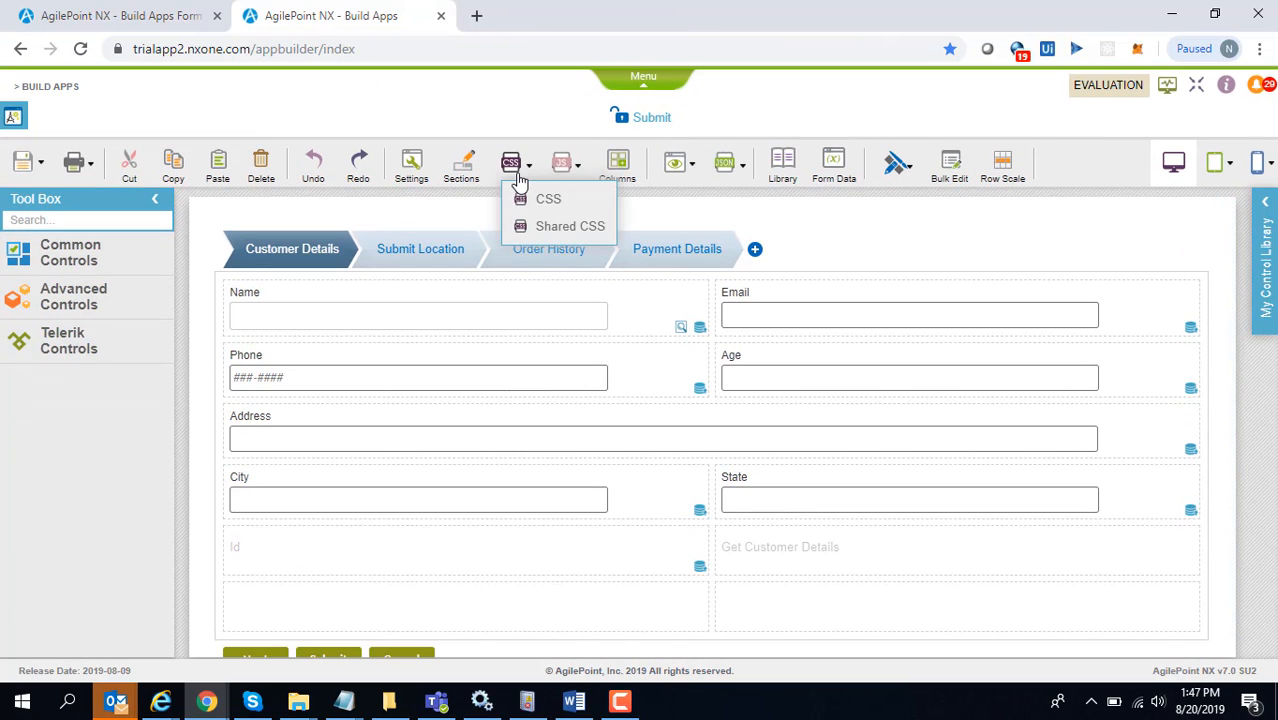
pyautogui.click(545, 225)
pyautogui.click(371, 208)
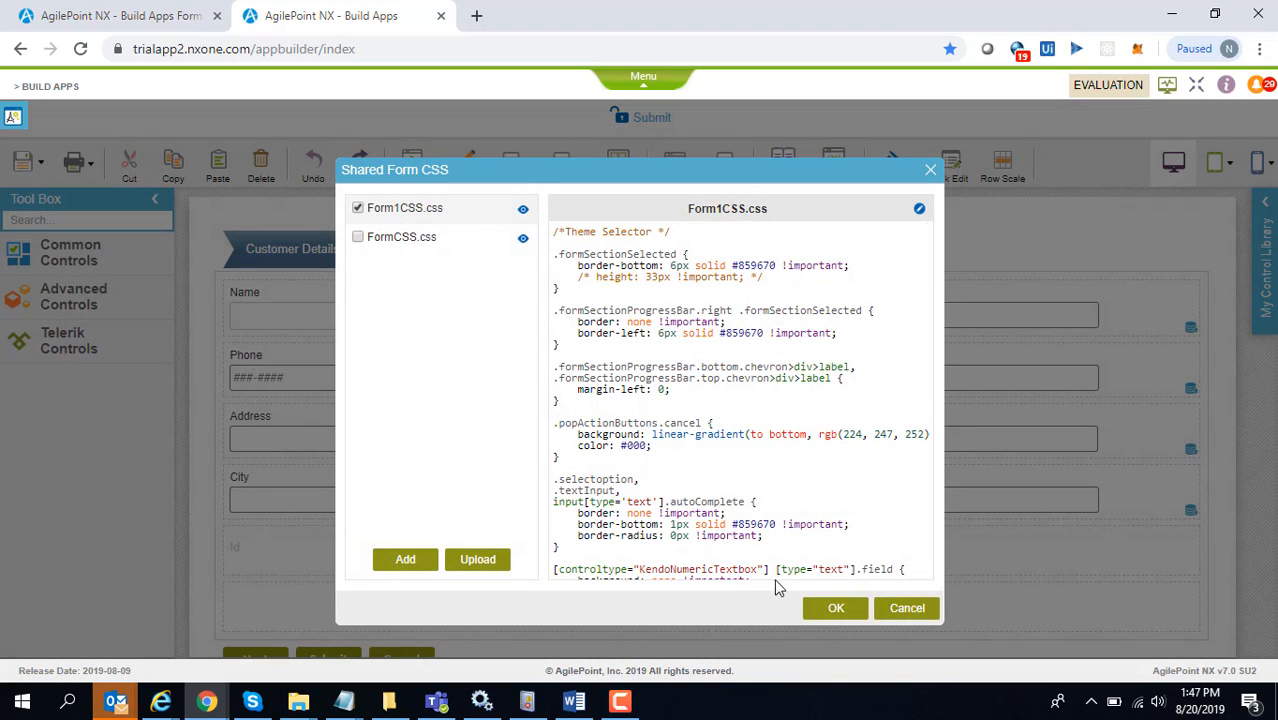
pyautogui.click(834, 608)
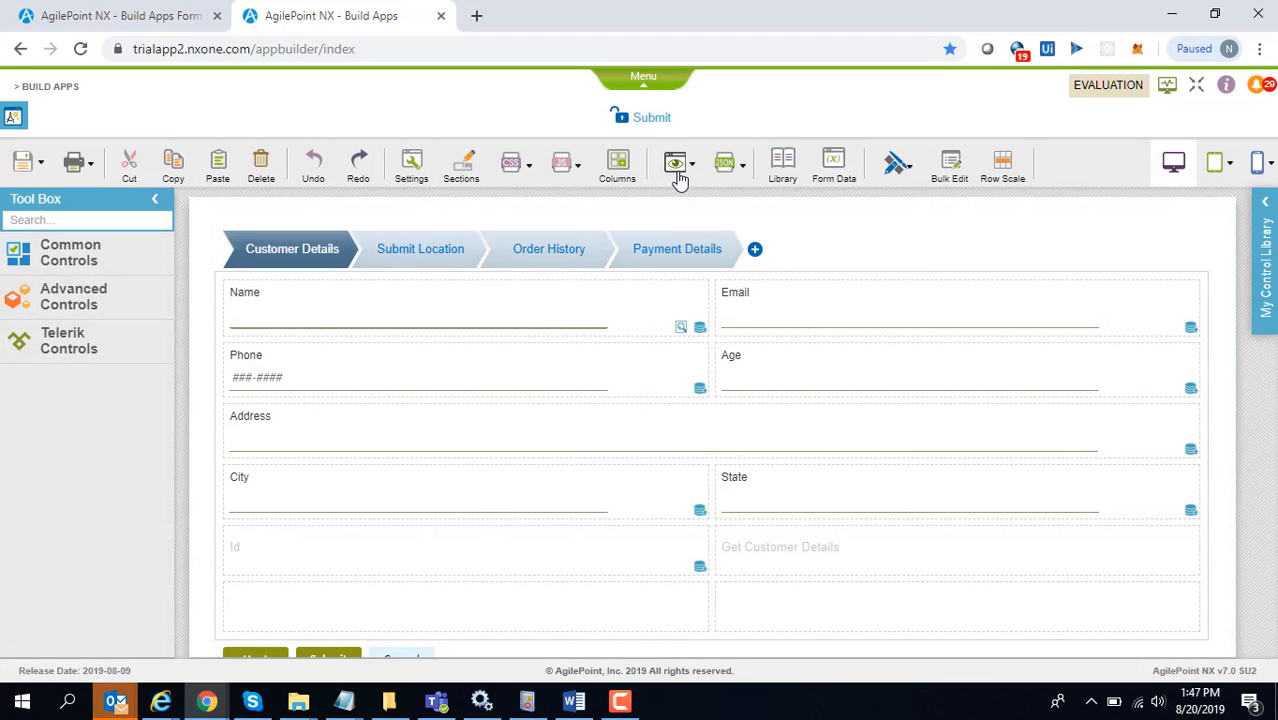
# - Preview the Submit form as PC Browser with the shared Form1CSS.css applied
pyautogui.click(679, 178)
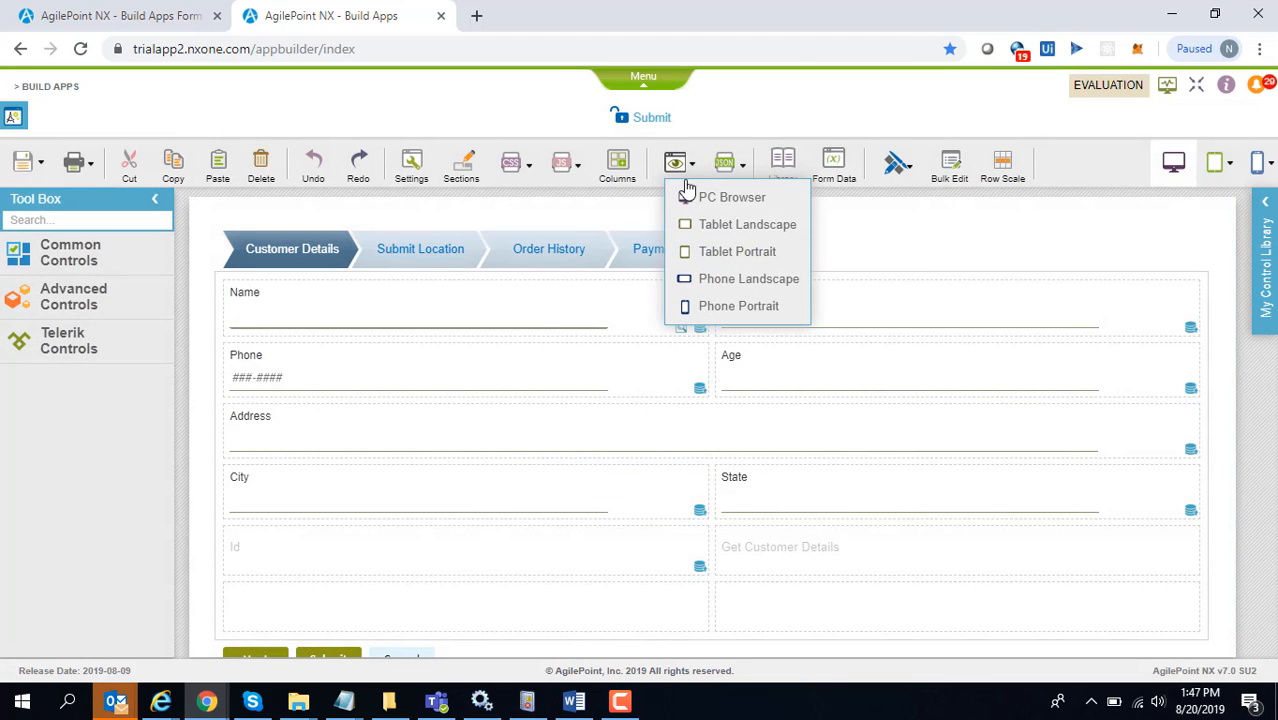
pyautogui.click(700, 193)
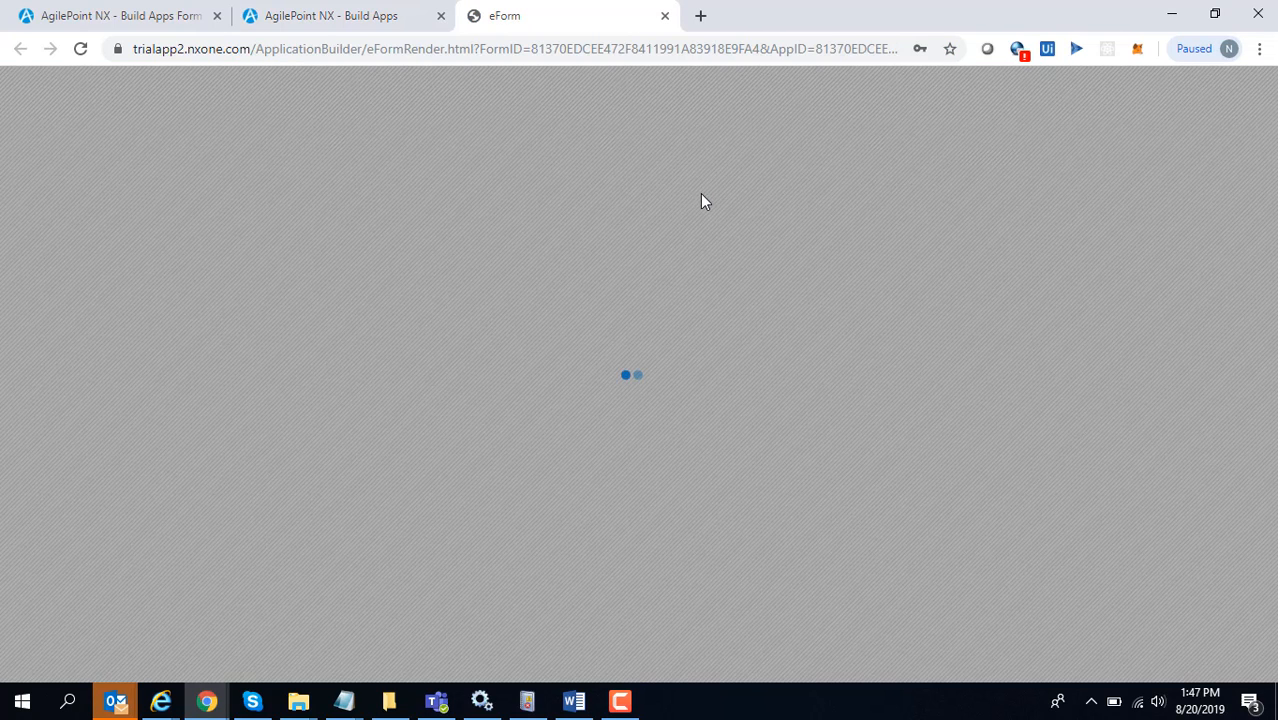